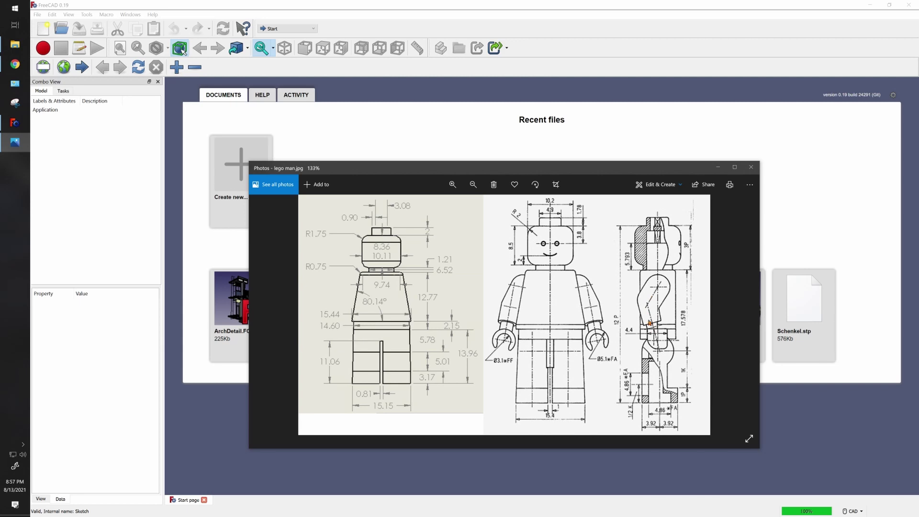
Step: Create a new document and add a body to it in the Part Design workbench
{"action": "left_click", "coordinate": [420, 137]}
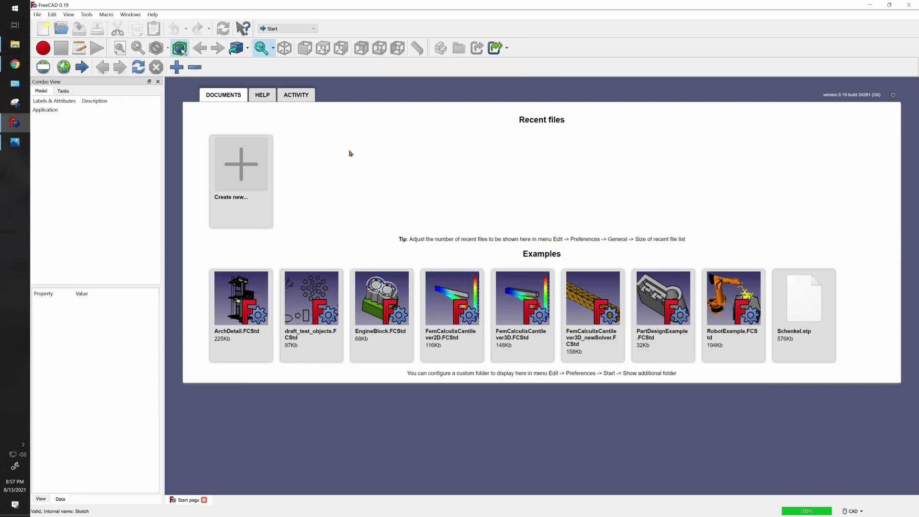
{"action": "left_click", "coordinate": [254, 171]}
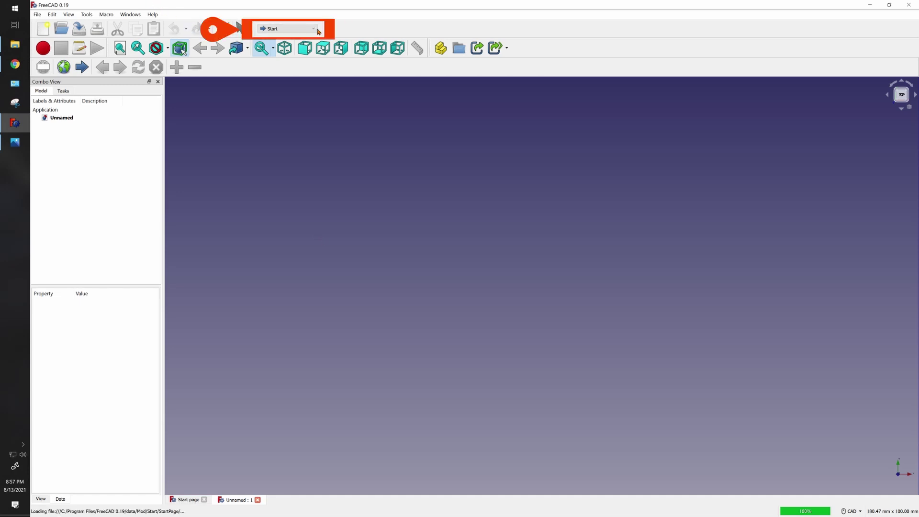
{"action": "left_click", "coordinate": [287, 29]}
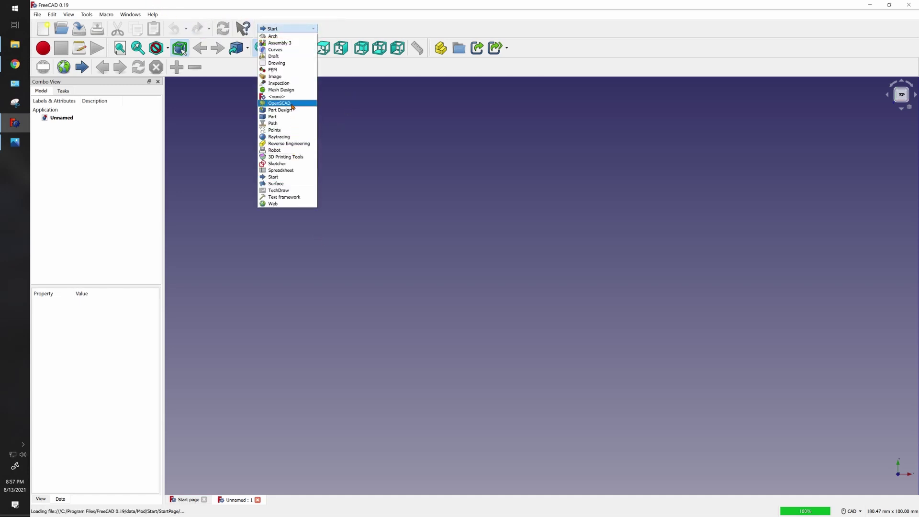
{"action": "left_click", "coordinate": [280, 110]}
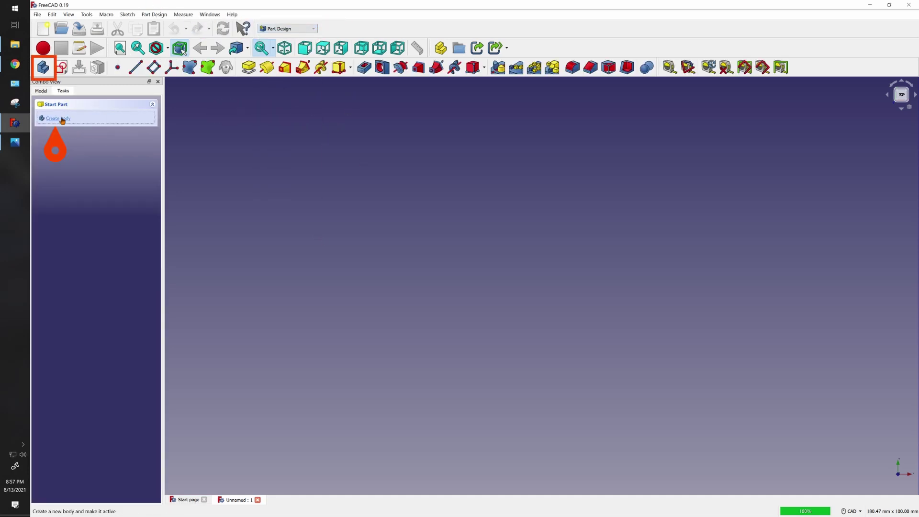
{"action": "left_click", "coordinate": [42, 90]}
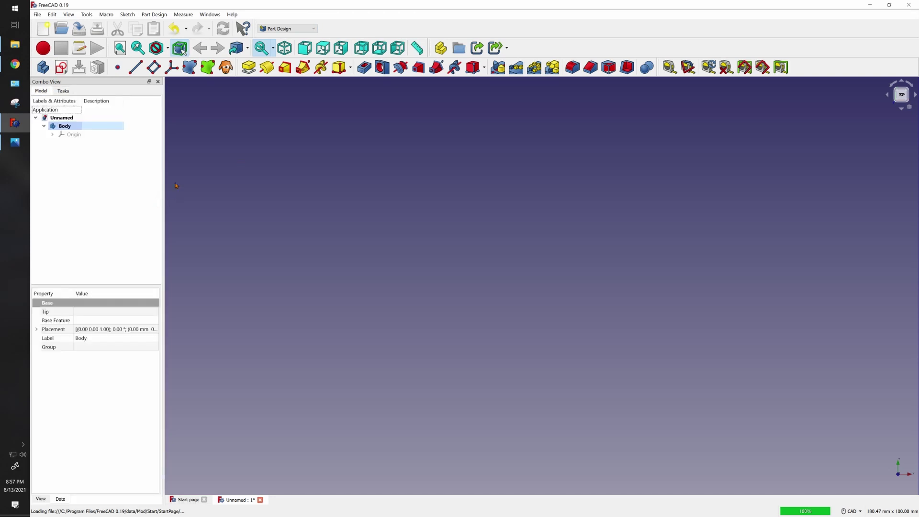
Step: Switch to the Image workbench
{"action": "left_click", "coordinate": [316, 29]}
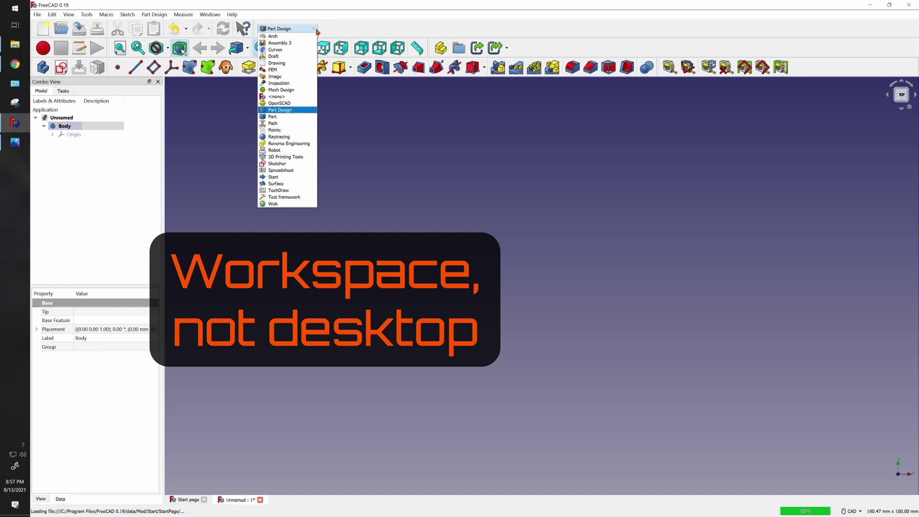
{"action": "left_click", "coordinate": [275, 76]}
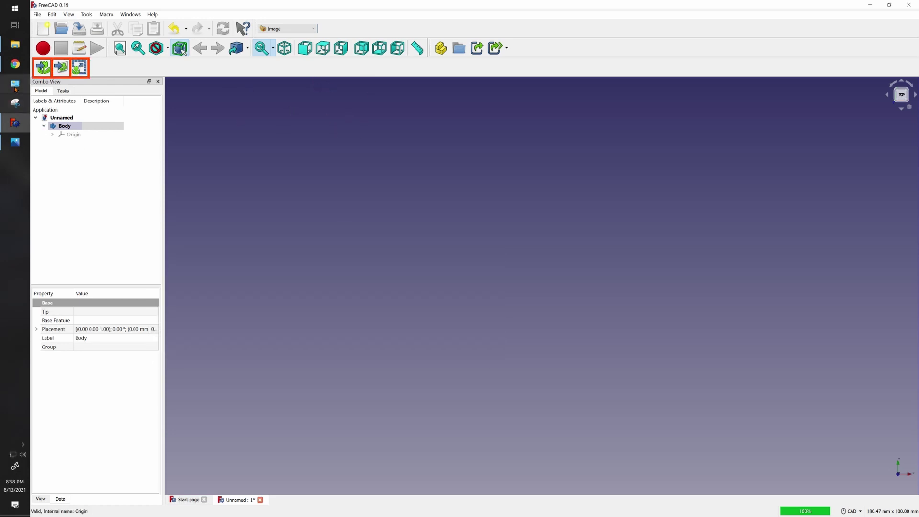
Step: Open lego man.jpg in a separate image view, look over the drawing, and close that view
{"action": "left_click", "coordinate": [40, 70]}
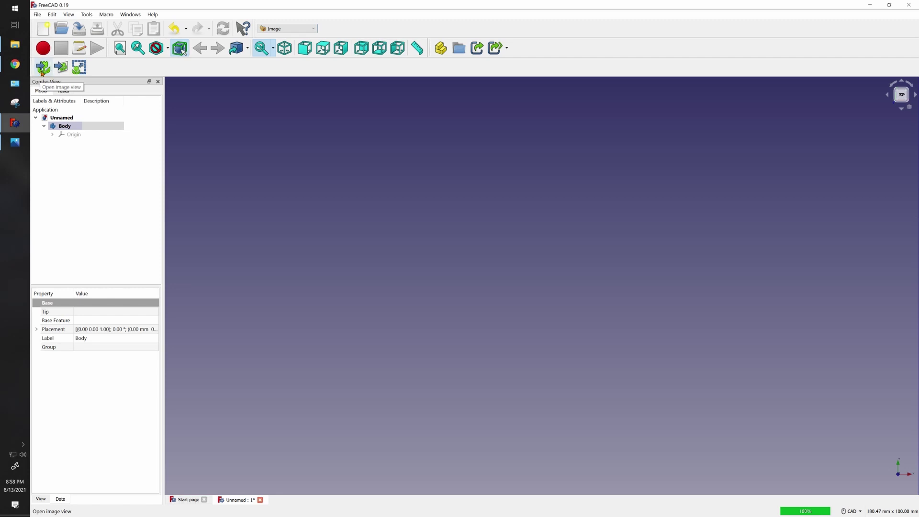
{"action": "left_click", "coordinate": [174, 134]}
{"action": "left_click", "coordinate": [293, 246]}
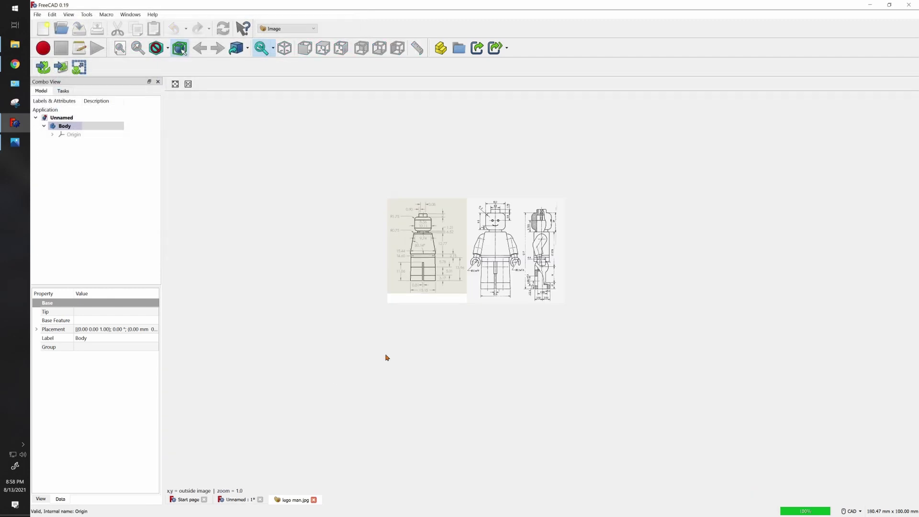
{"action": "scroll", "coordinate": [492, 303], "scroll_direction": "up", "scroll_amount": 3}
{"action": "scroll", "coordinate": [492, 303], "scroll_direction": "down", "scroll_amount": 2}
{"action": "middle_click_drag", "start_coordinate": [492, 303], "coordinate": [552, 373]}
{"action": "left_click", "coordinate": [232, 499]}
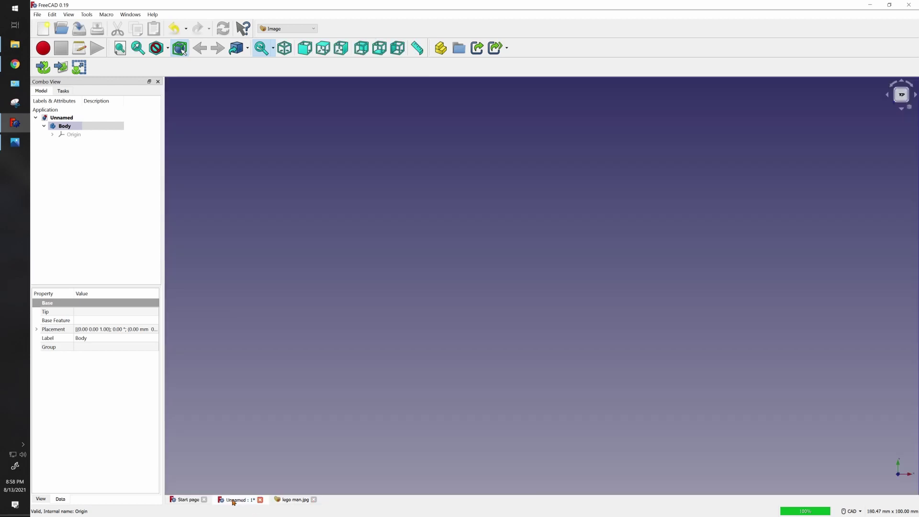
{"action": "left_click", "coordinate": [288, 500]}
{"action": "left_click", "coordinate": [313, 499]}
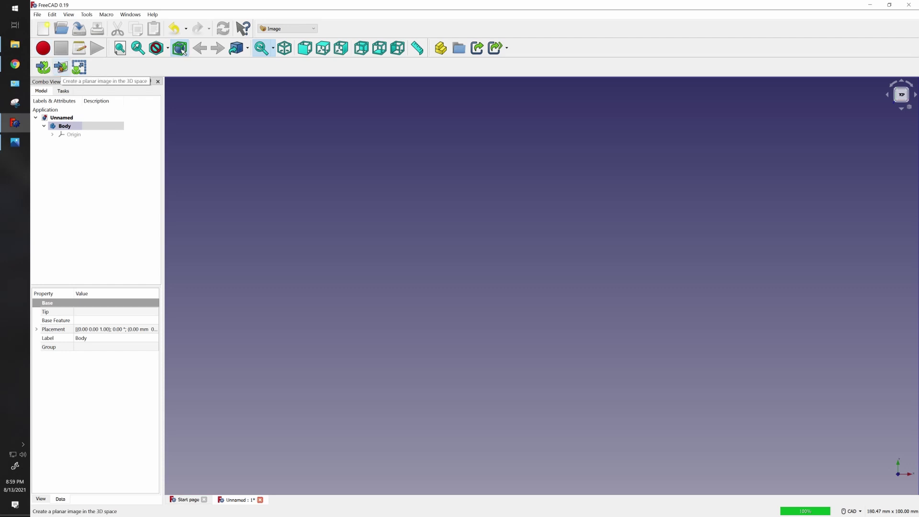
Step: Import lego man.jpg into the 3D space as a planar image on the XZ plane with no offset
{"action": "left_click", "coordinate": [61, 67]}
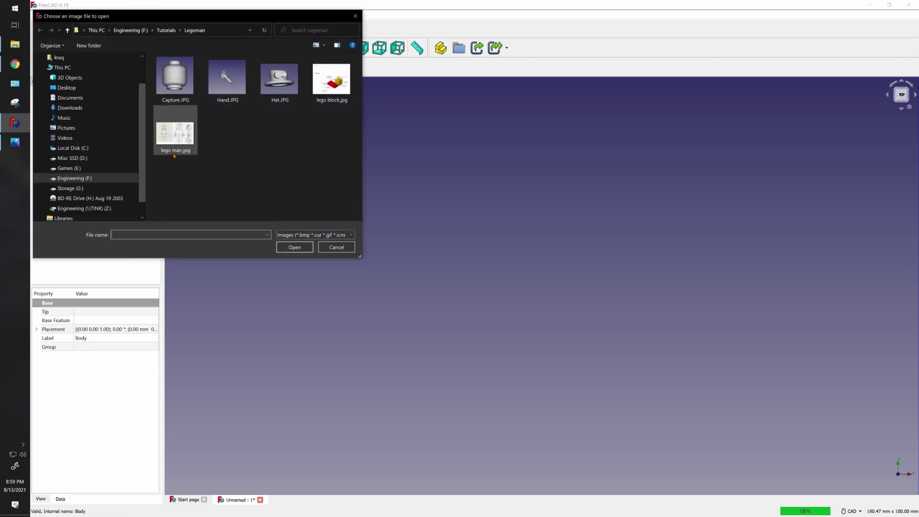
{"action": "left_click", "coordinate": [175, 136]}
{"action": "left_click", "coordinate": [306, 247]}
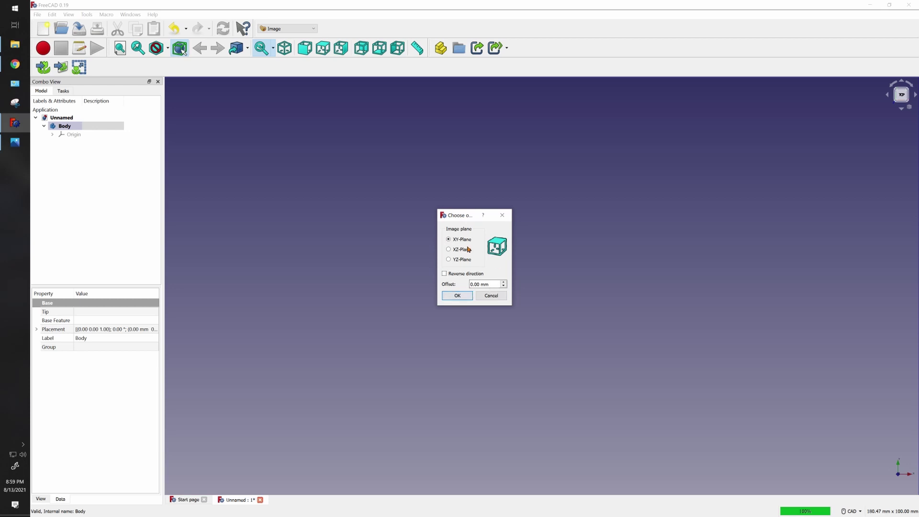
{"action": "left_click", "coordinate": [461, 249]}
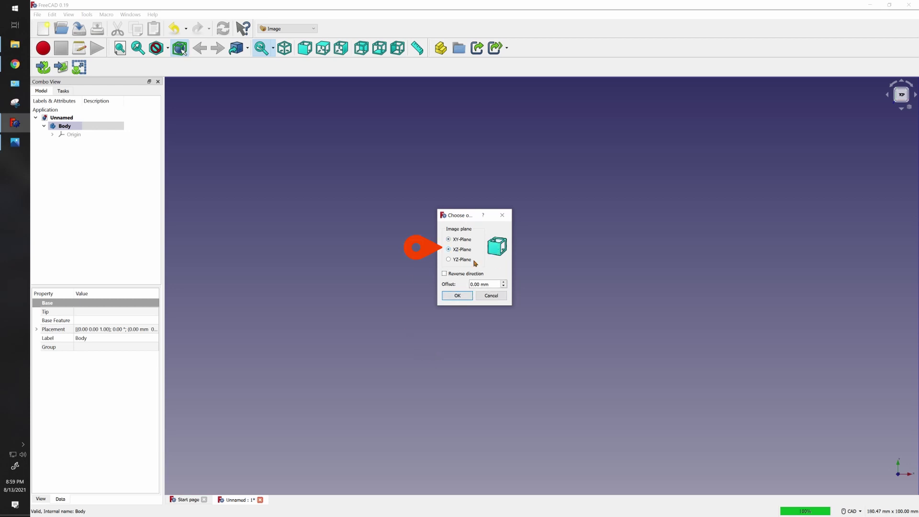
{"action": "left_click", "coordinate": [458, 295]}
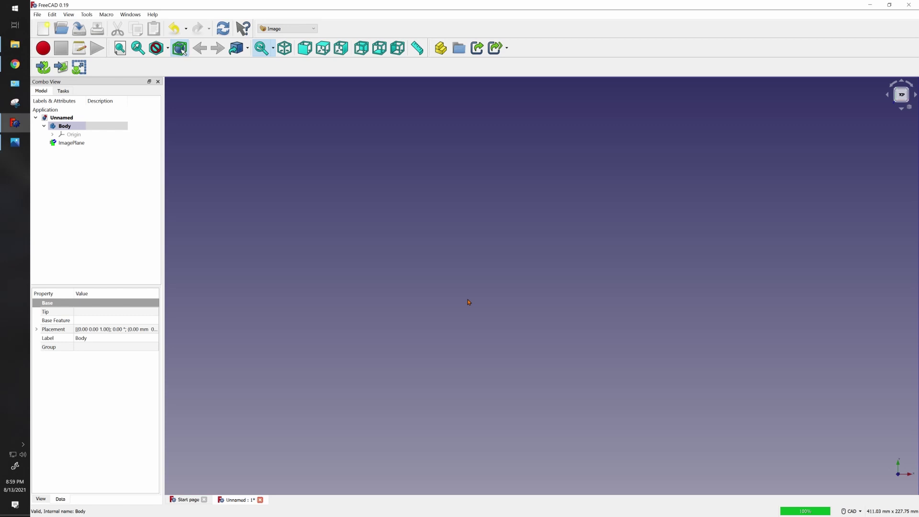
Step: Scale the image plane to a distance of 4.4 mm between the two ends of the side view's 4.4 dimension
{"action": "left_click", "coordinate": [60, 145]}
{"action": "left_click", "coordinate": [302, 49]}
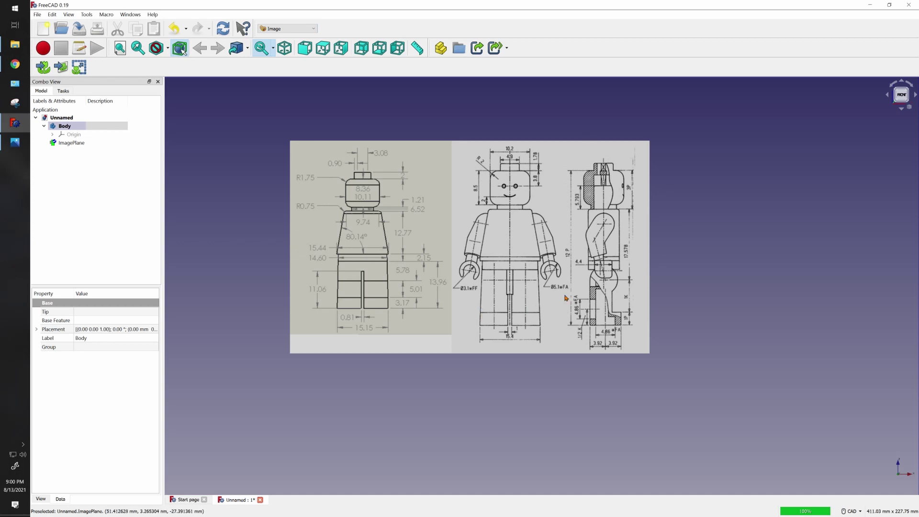
{"action": "middle_click_drag", "start_coordinate": [570, 287], "coordinate": [517, 283]}
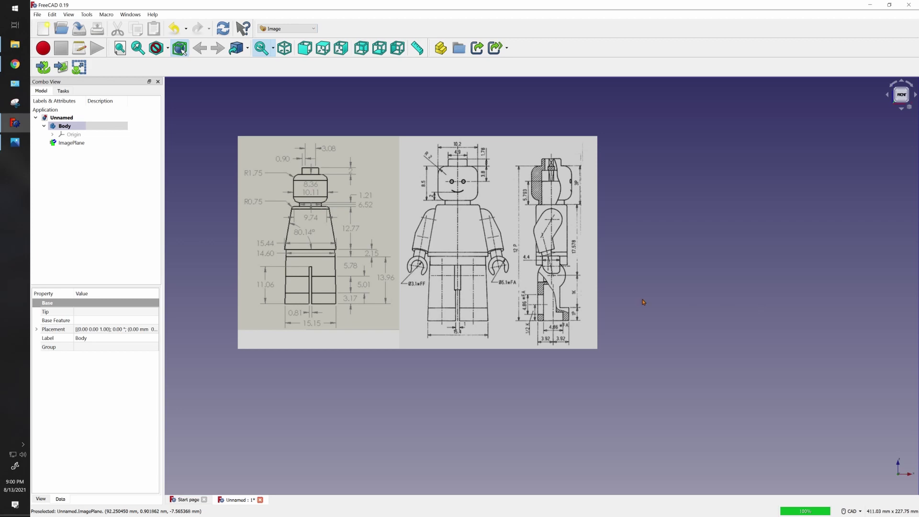
{"action": "scroll", "coordinate": [591, 262], "scroll_direction": "up", "scroll_amount": 5}
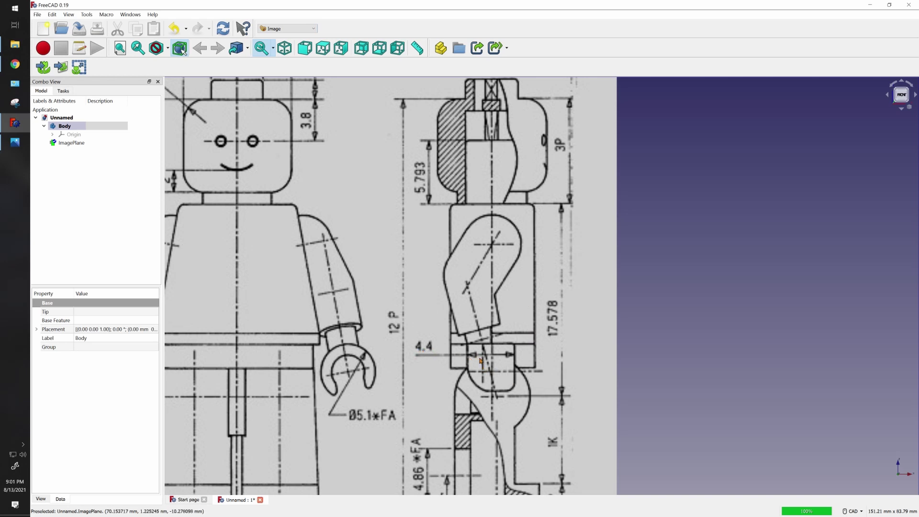
{"action": "left_click", "coordinate": [83, 71]}
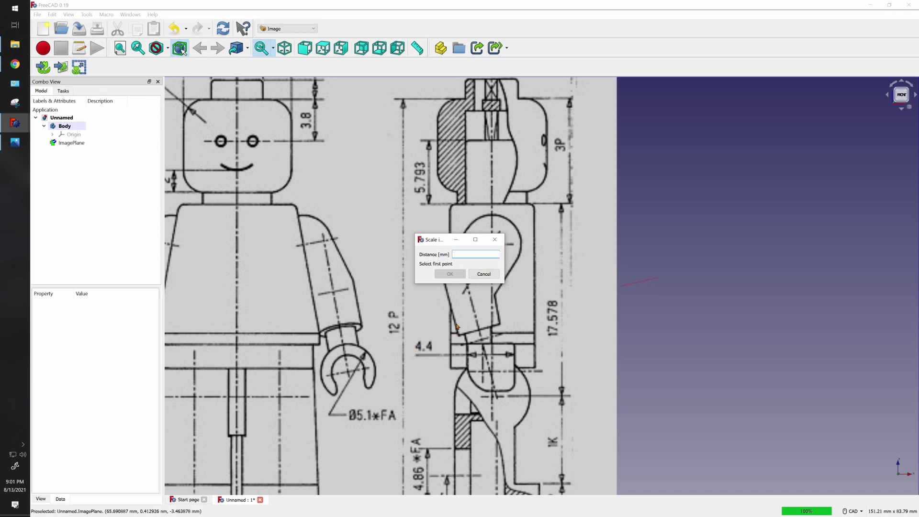
{"action": "type", "text": "4.4"}
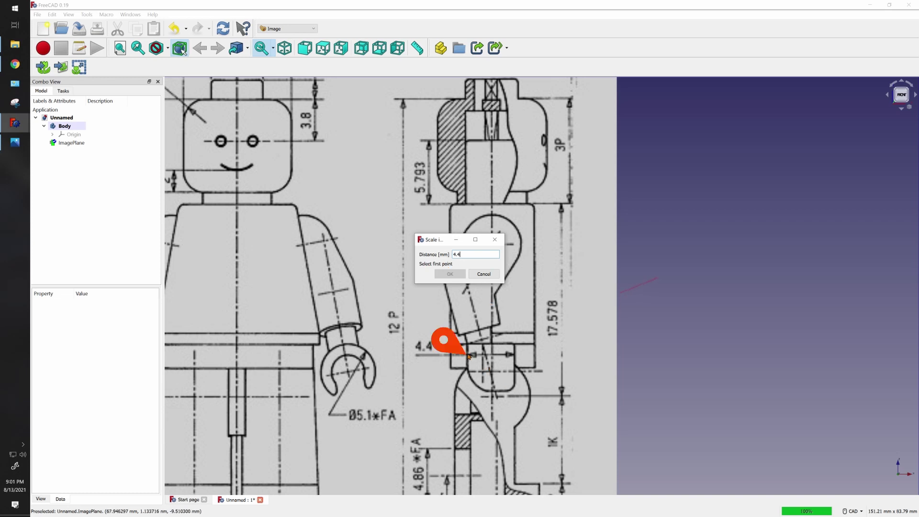
{"action": "left_click", "coordinate": [469, 356]}
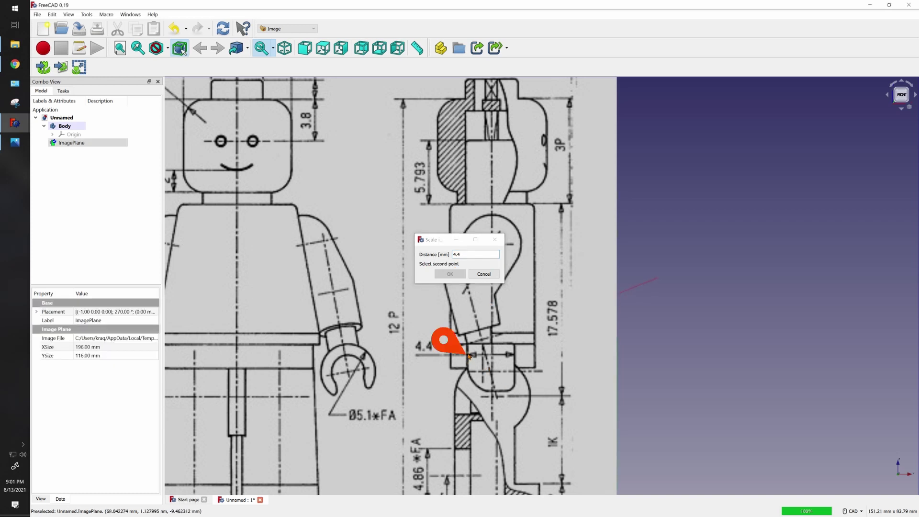
{"action": "left_click", "coordinate": [514, 356]}
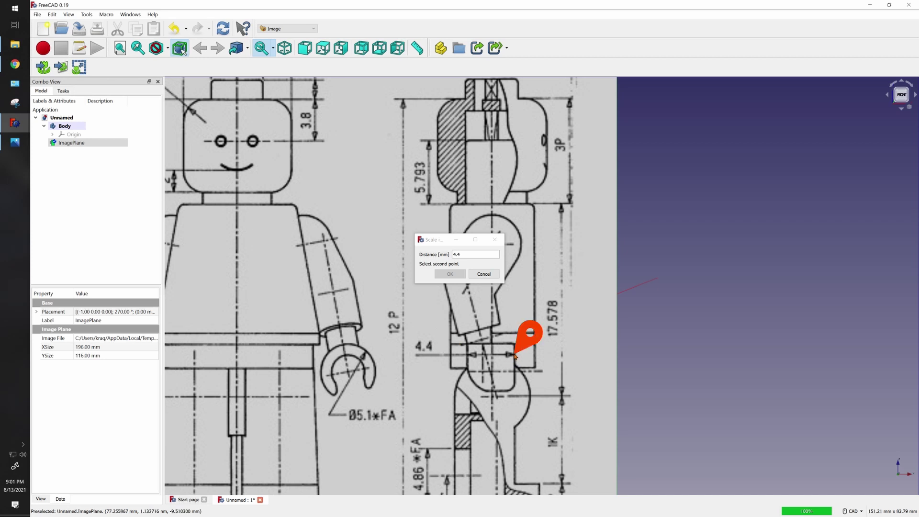
{"action": "left_click", "coordinate": [452, 275]}
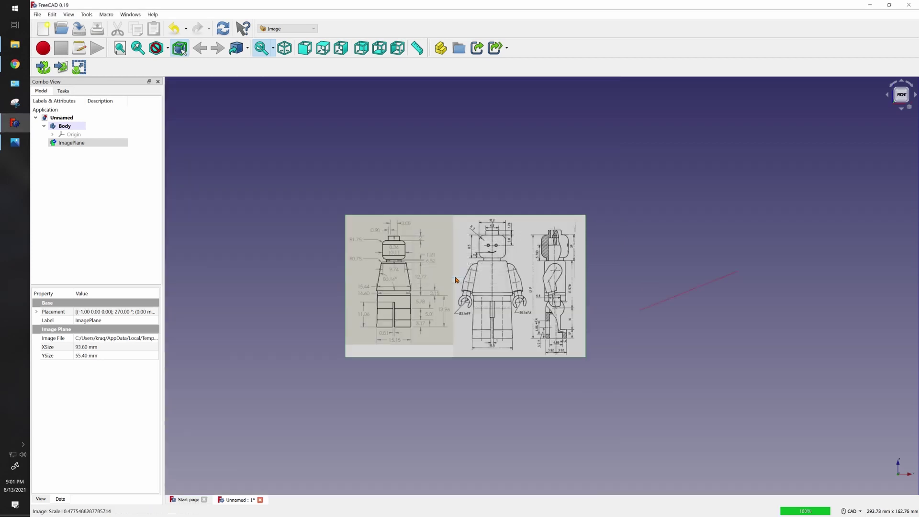
Step: Return to the Part Design workbench and start a new sketch on the body's XZ plane
{"action": "left_click", "coordinate": [281, 29]}
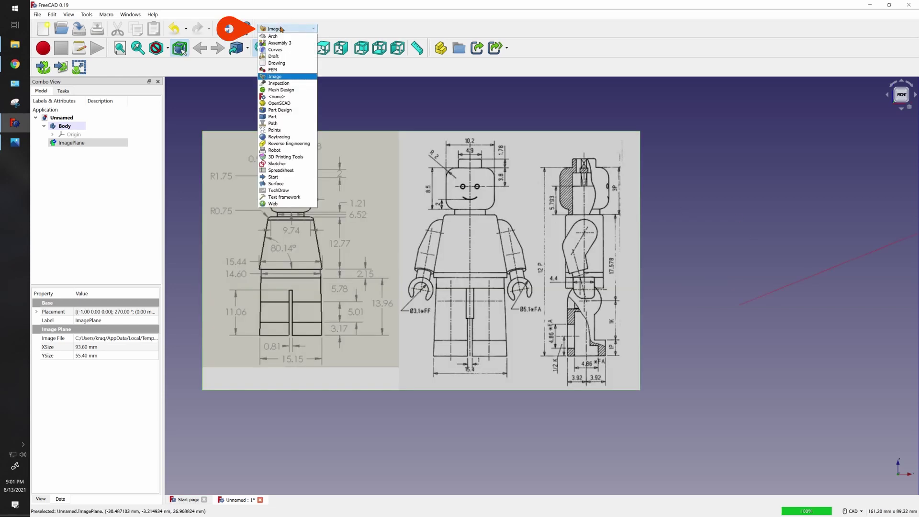
{"action": "left_click", "coordinate": [279, 109]}
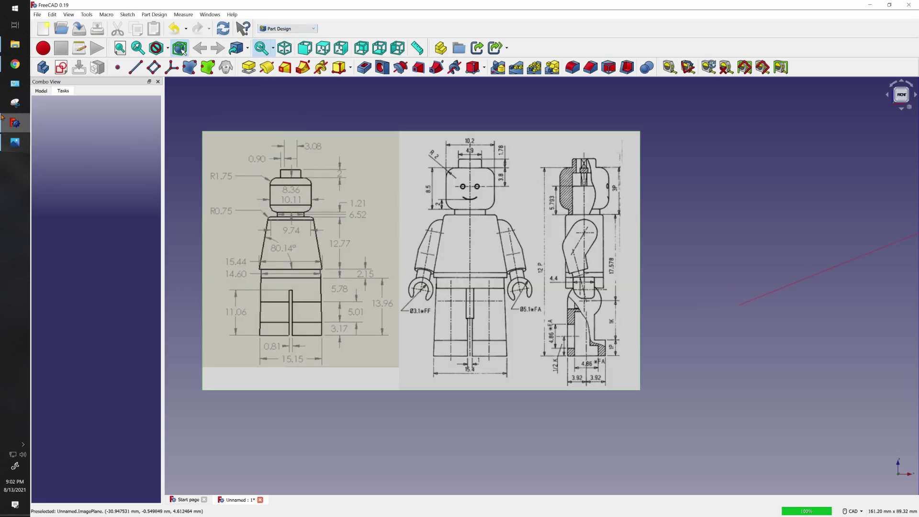
{"action": "left_click", "coordinate": [61, 69]}
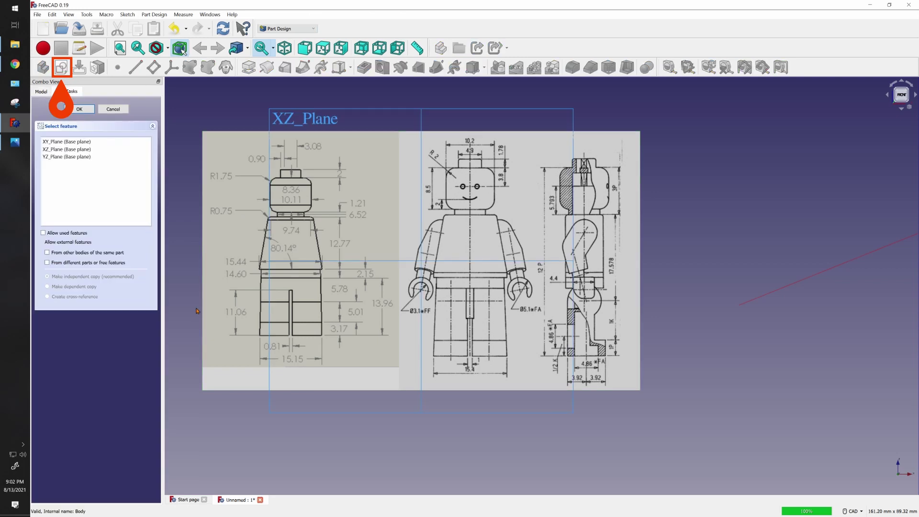
{"action": "left_click", "coordinate": [313, 120]}
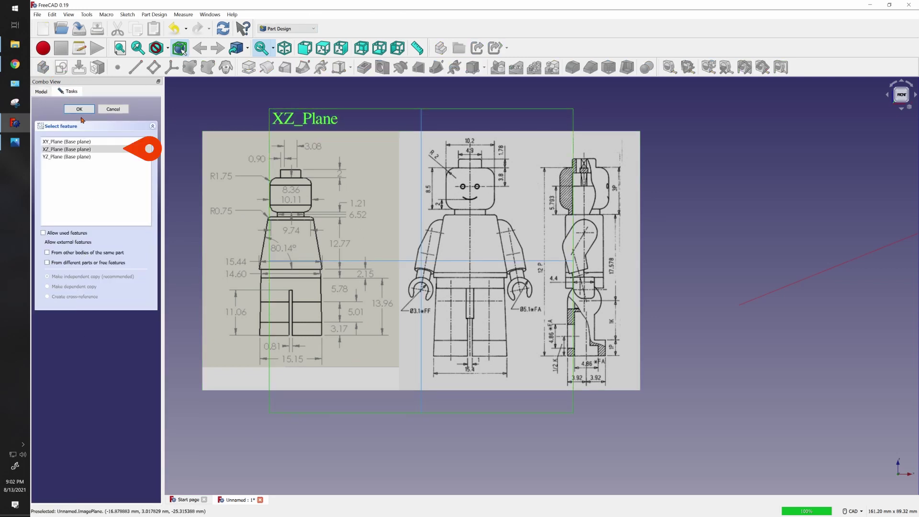
{"action": "left_click", "coordinate": [80, 109]}
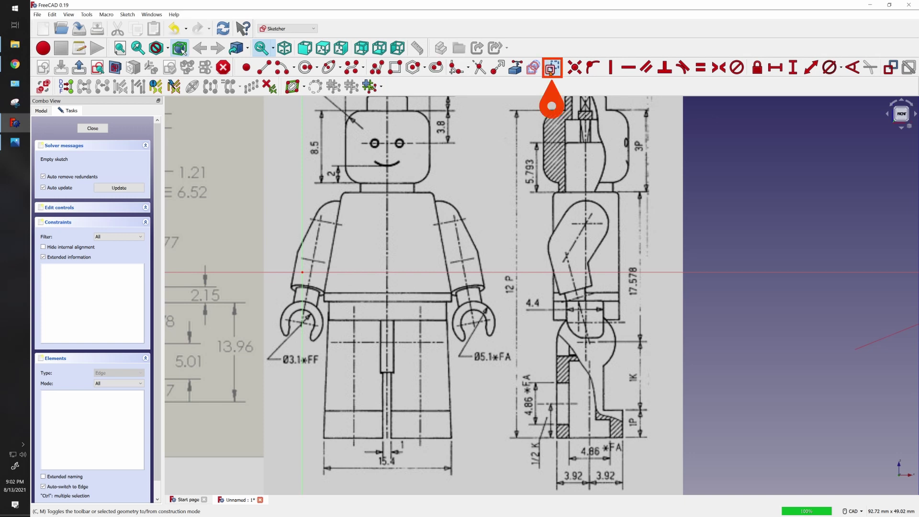
Step: Sketch a horizontal line about 4.4 mm long over the side view's 4.4 dimension arrow
{"action": "left_click", "coordinate": [263, 68]}
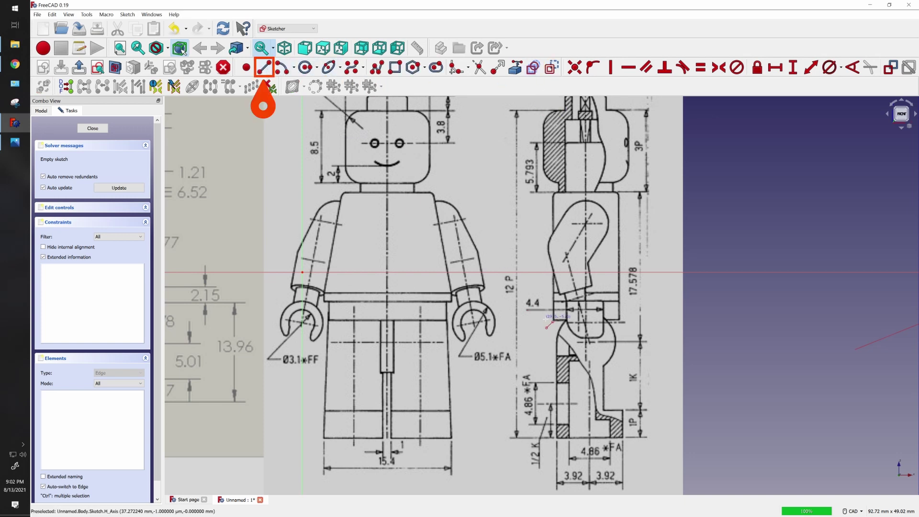
{"action": "left_click", "coordinate": [569, 309]}
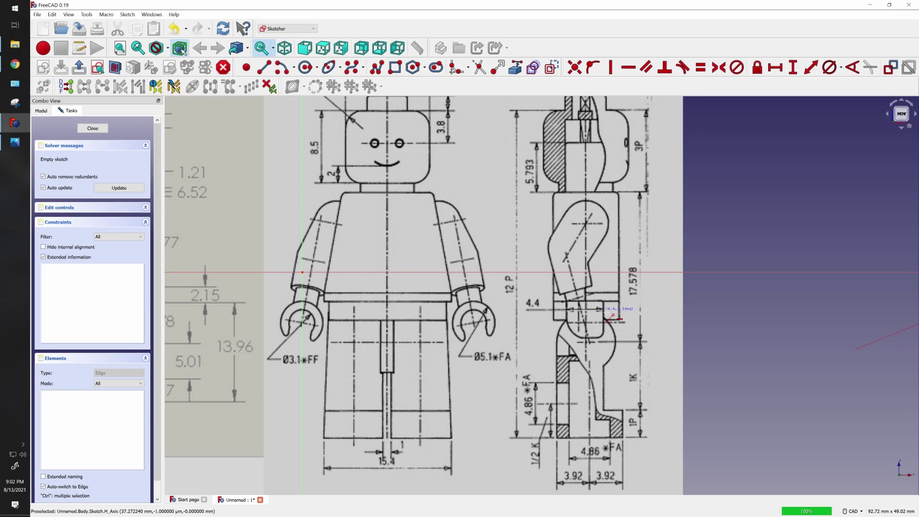
{"action": "left_click", "coordinate": [601, 310]}
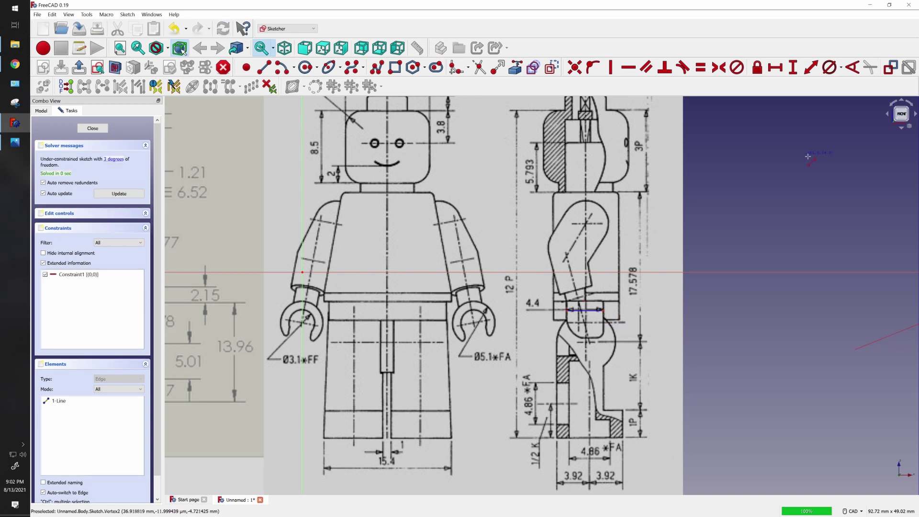
Step: Add a reference length dimension to the horizontal line and place its label below the line's left end
{"action": "left_click", "coordinate": [890, 68]}
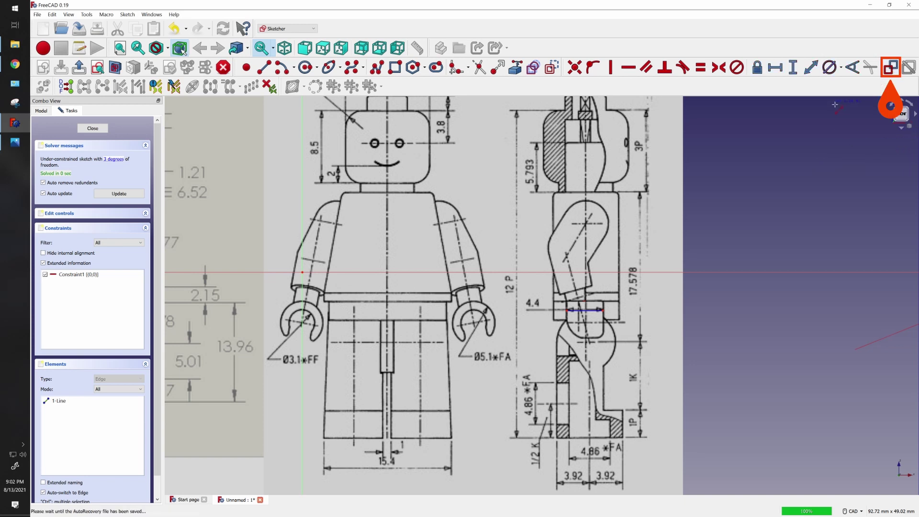
{"action": "left_click", "coordinate": [810, 67]}
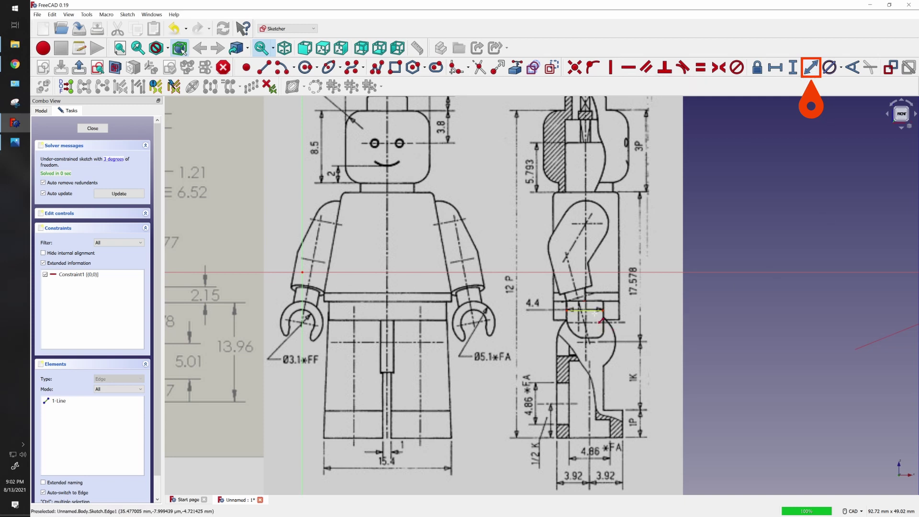
{"action": "left_click", "coordinate": [595, 312]}
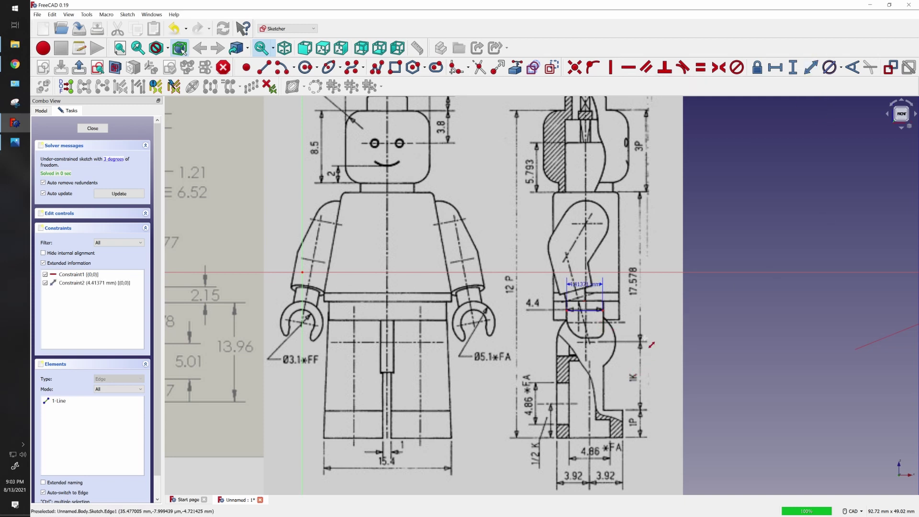
{"action": "left_click_drag", "start_coordinate": [601, 290], "coordinate": [541, 328]}
{"action": "left_click", "coordinate": [529, 334]}
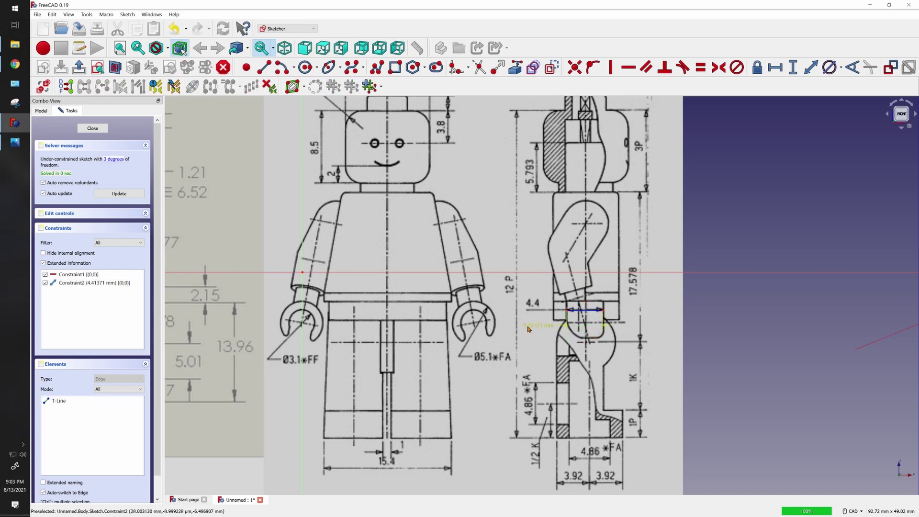
Step: Sketch the side-view arm's two connected centrelines: about 4.4 mm from wrist to elbow and about 4.6 mm from elbow to shoulder
{"action": "scroll", "coordinate": [545, 333], "scroll_direction": "up", "scroll_amount": 3}
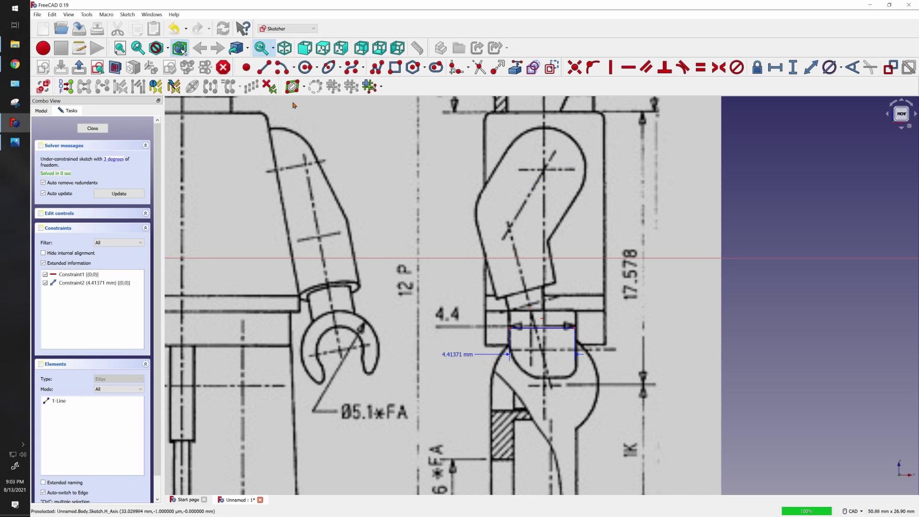
{"action": "left_click", "coordinate": [264, 67]}
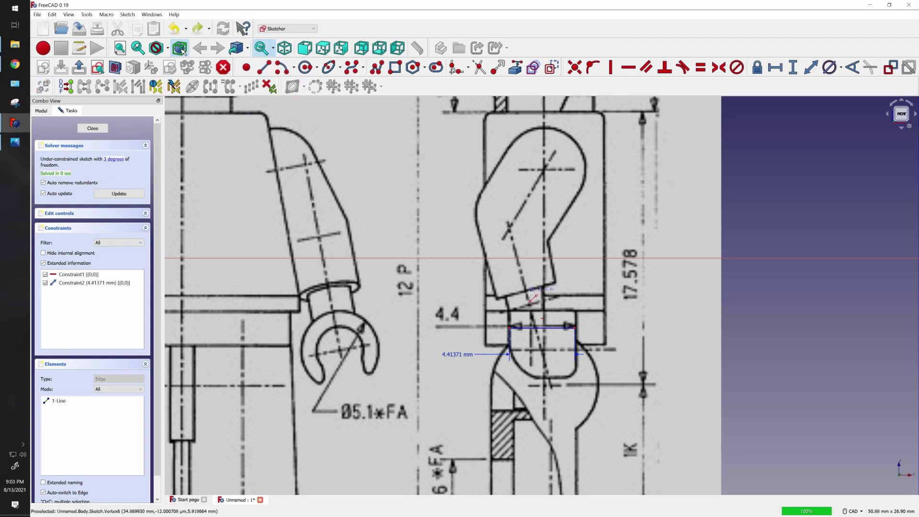
{"action": "left_click", "coordinate": [528, 300]}
{"action": "left_click", "coordinate": [511, 230]}
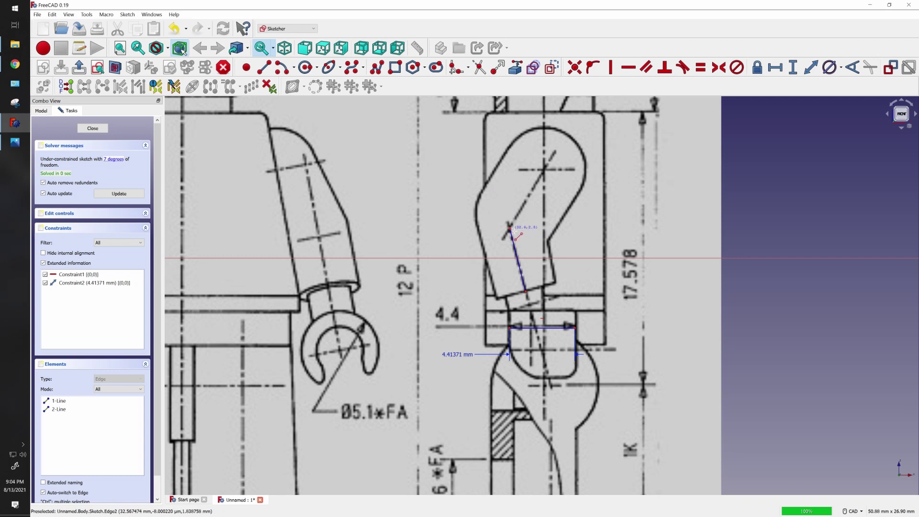
{"action": "left_click", "coordinate": [510, 228]}
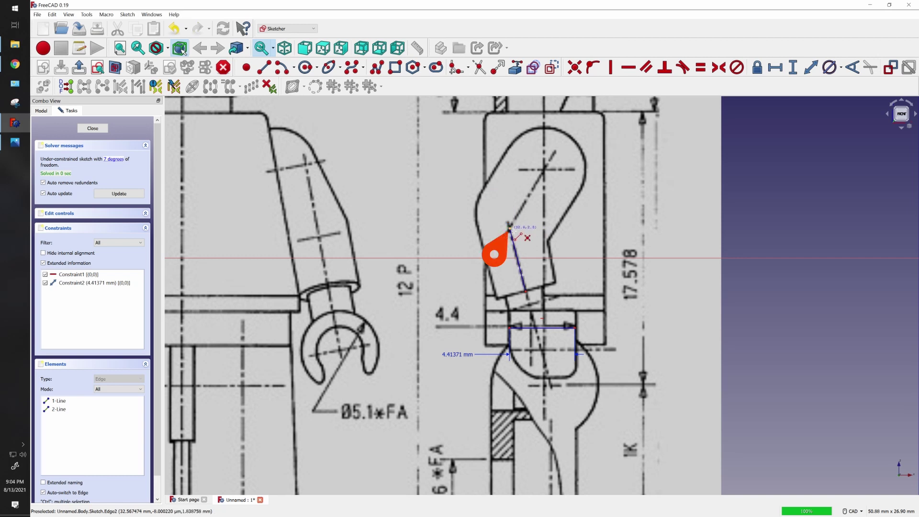
{"action": "left_click", "coordinate": [546, 168]}
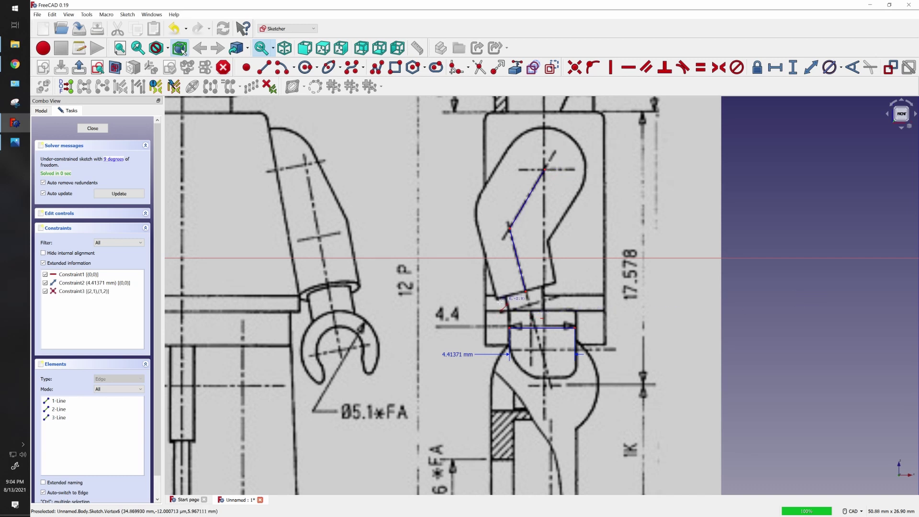
Step: Sketch lines across the side-view arm's full width at the wrist (about 4.1 mm), the elbow, and the shoulder (about 5.4 mm)
{"action": "left_click", "coordinate": [497, 299]}
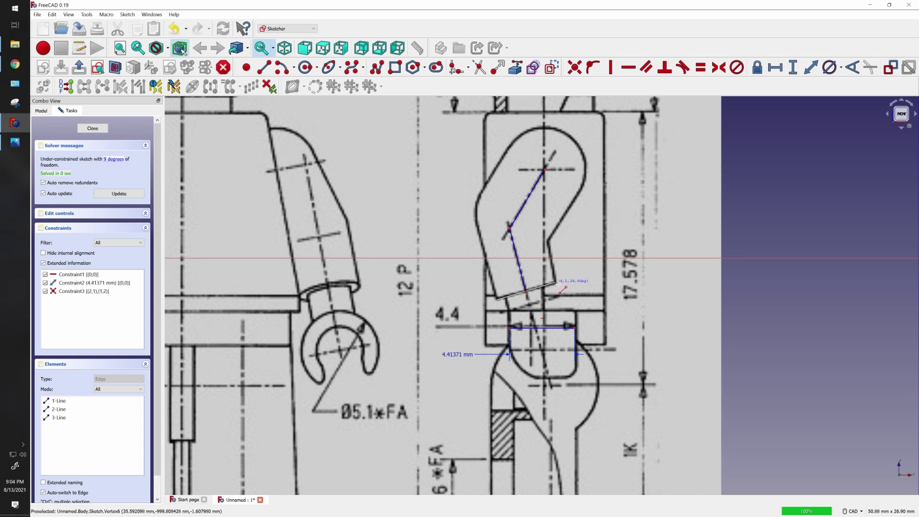
{"action": "left_click", "coordinate": [555, 283]}
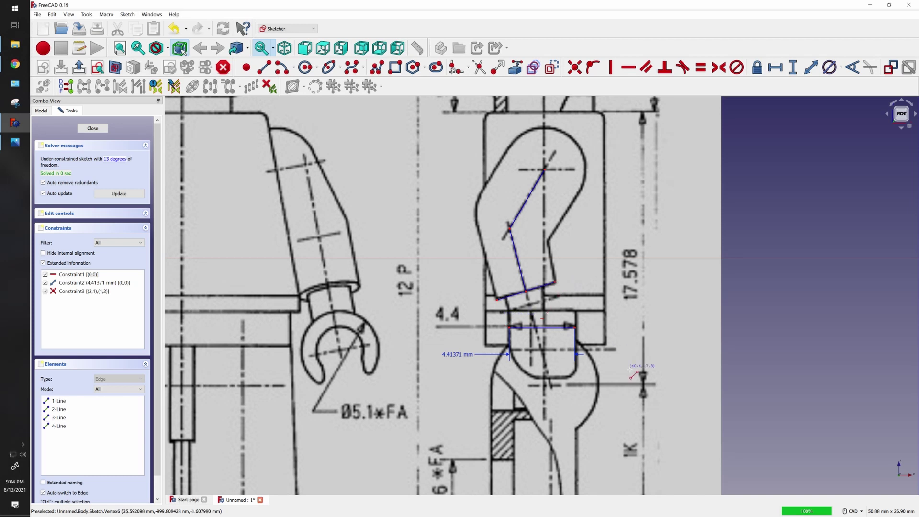
{"action": "left_click", "coordinate": [548, 243]}
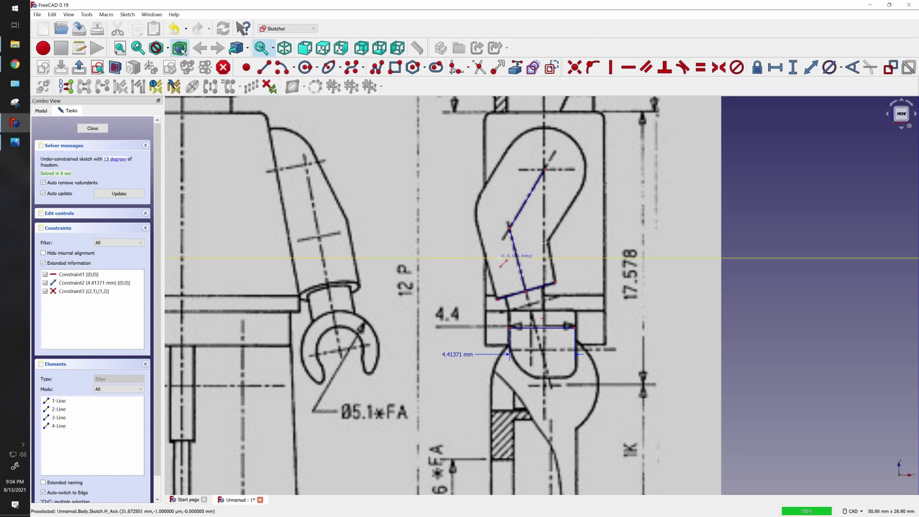
{"action": "left_click", "coordinate": [476, 211]}
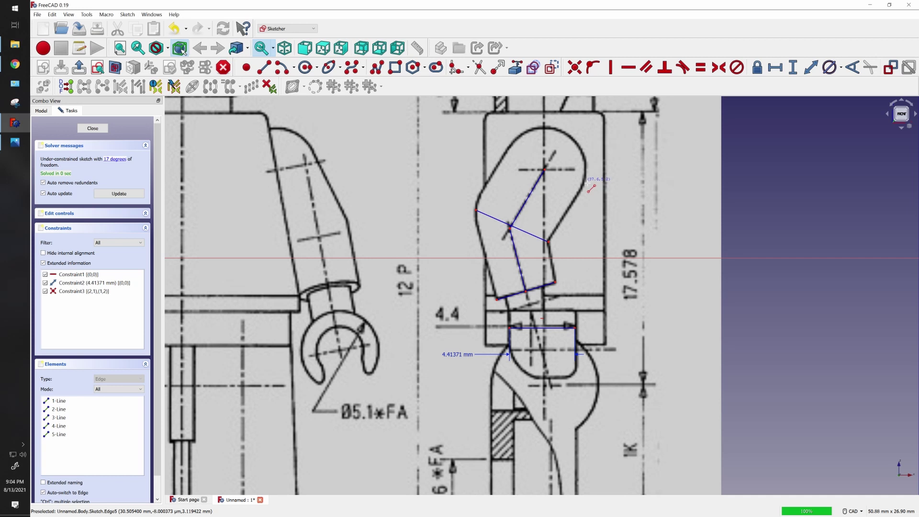
{"action": "left_click", "coordinate": [514, 142]}
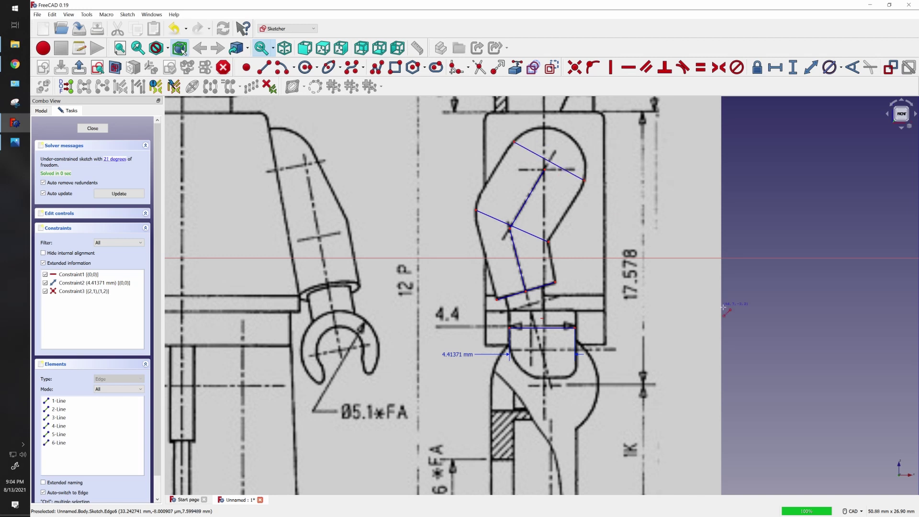
Step: Sketch two more width lines across the side-view arm, one midway along the forearm and one midway along the upper arm
{"action": "left_click", "coordinate": [493, 271]}
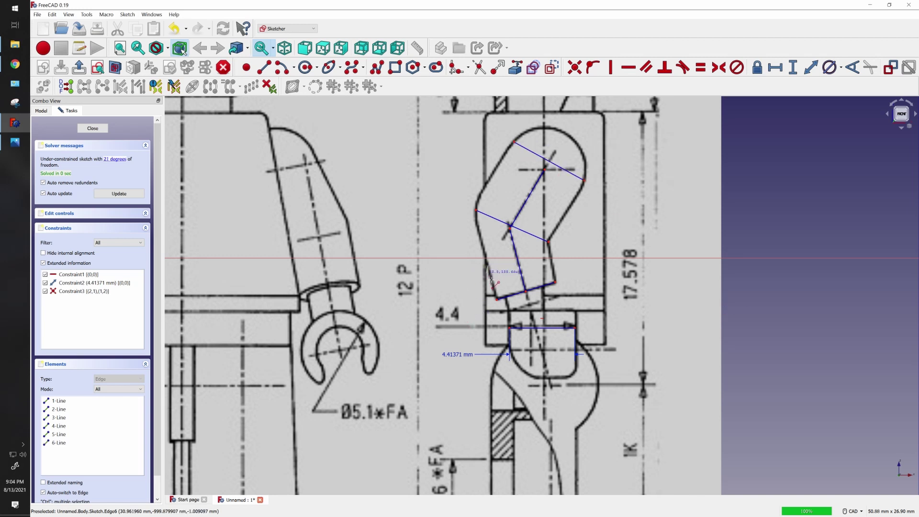
{"action": "left_click", "coordinate": [550, 254]}
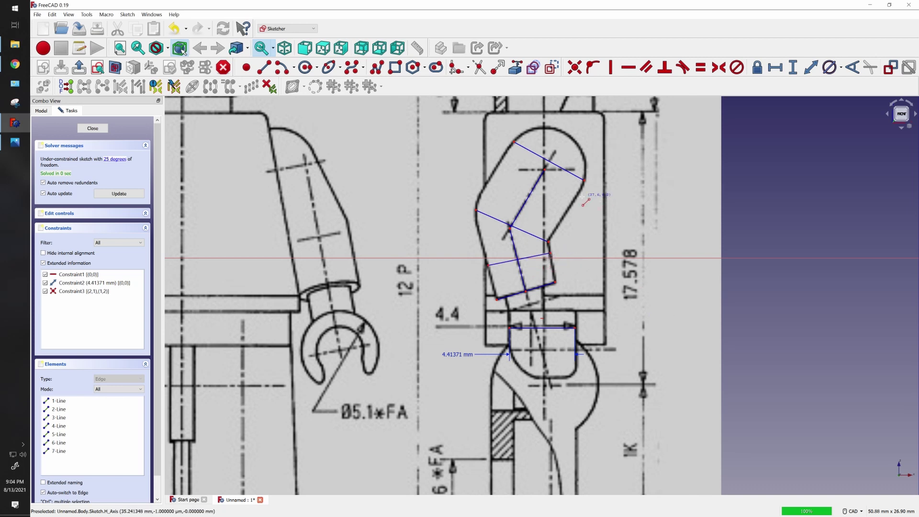
{"action": "left_click", "coordinate": [569, 218]}
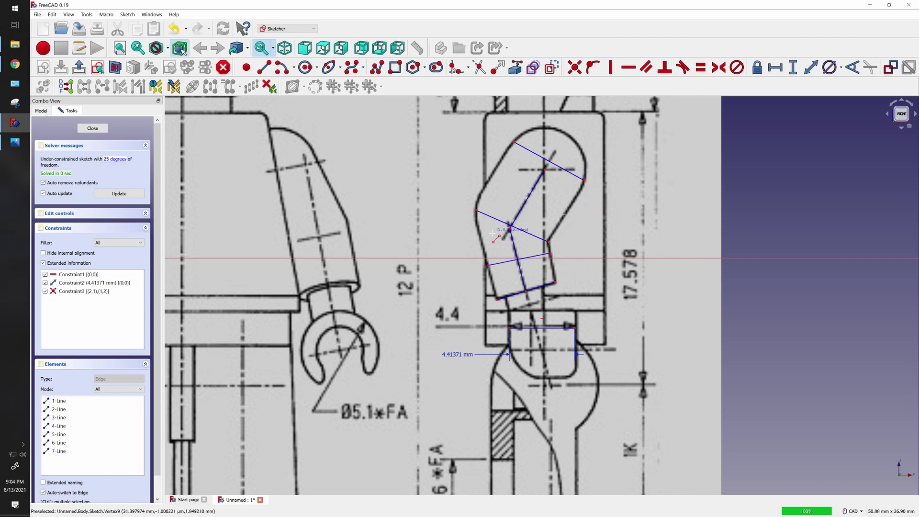
{"action": "left_click", "coordinate": [494, 172]}
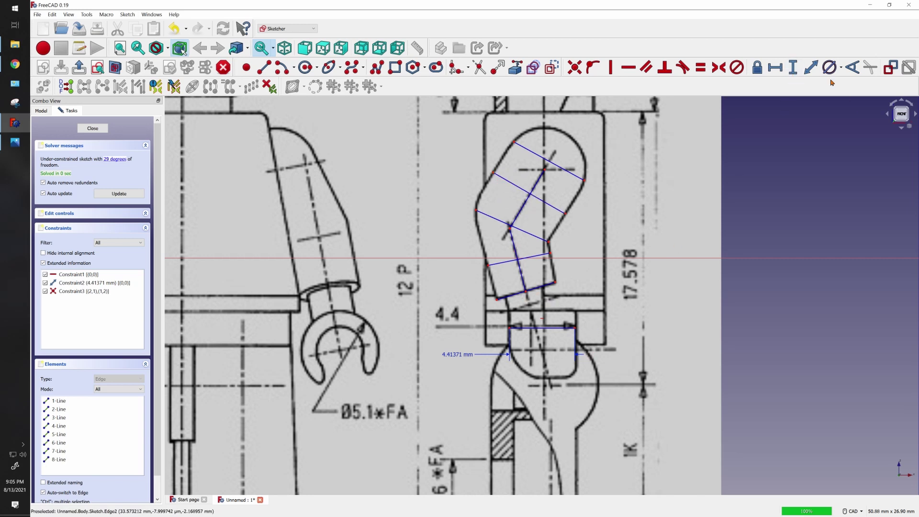
Step: Add a reference length dimension to the forearm centreline and place its label outside the arm outline
{"action": "left_click", "coordinate": [811, 67]}
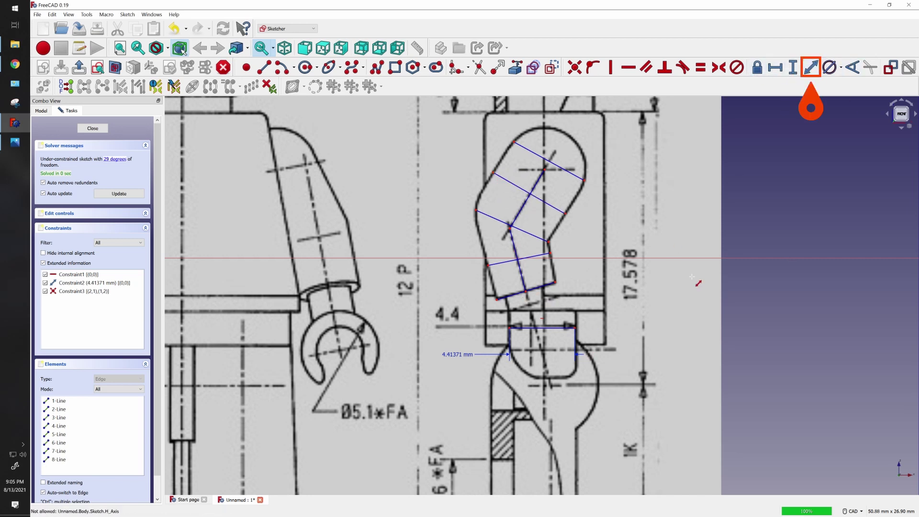
{"action": "left_click", "coordinate": [518, 250]}
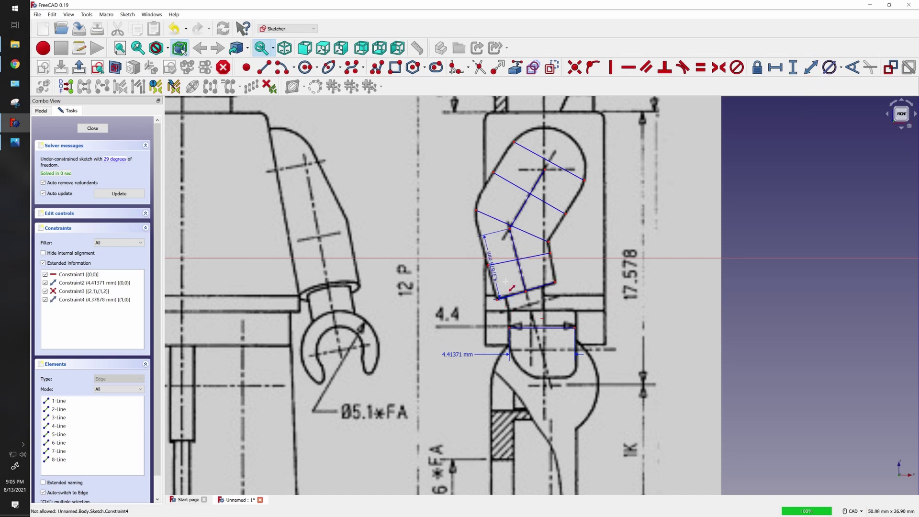
{"action": "left_click_drag", "start_coordinate": [503, 282], "coordinate": [454, 282]}
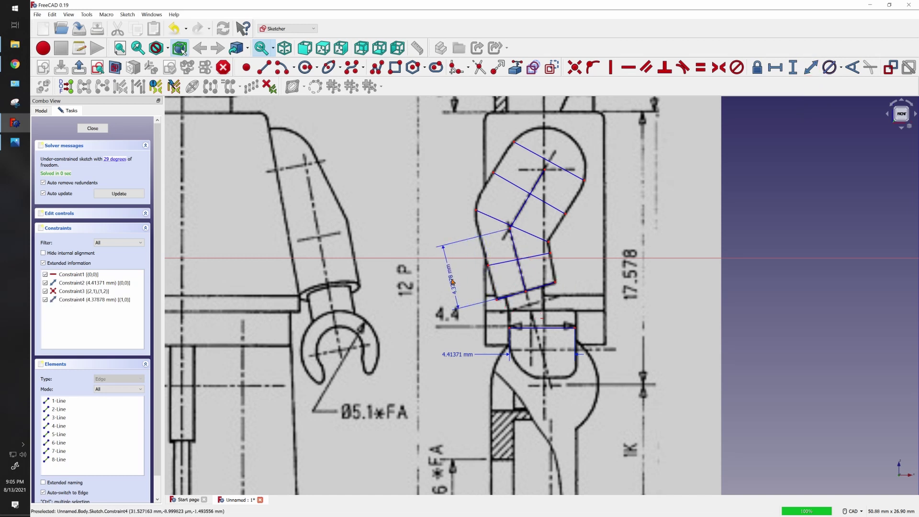
{"action": "left_click", "coordinate": [452, 281]}
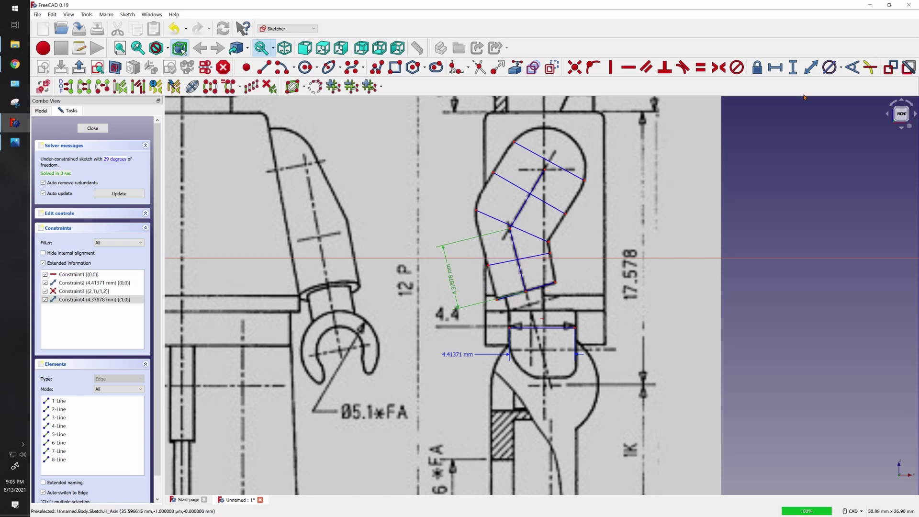
Step: Add a reference length dimension to the upper-arm centreline and place its label outside the arm outline
{"action": "left_click", "coordinate": [810, 68]}
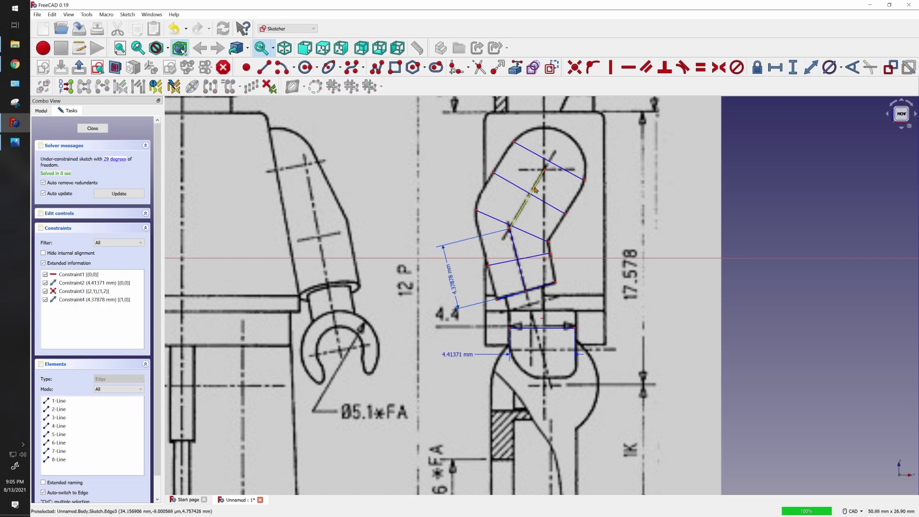
{"action": "left_click", "coordinate": [810, 68]}
{"action": "left_click", "coordinate": [526, 197]}
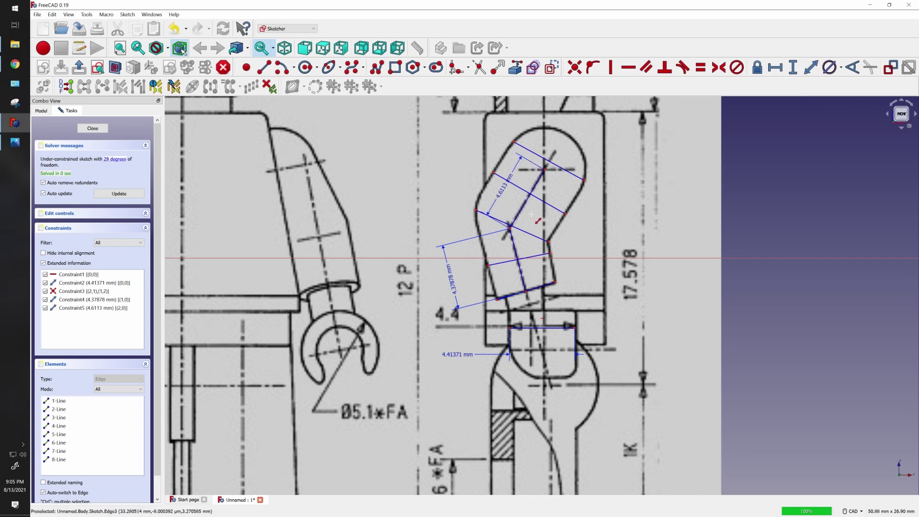
{"action": "left_click_drag", "start_coordinate": [502, 192], "coordinate": [463, 167]}
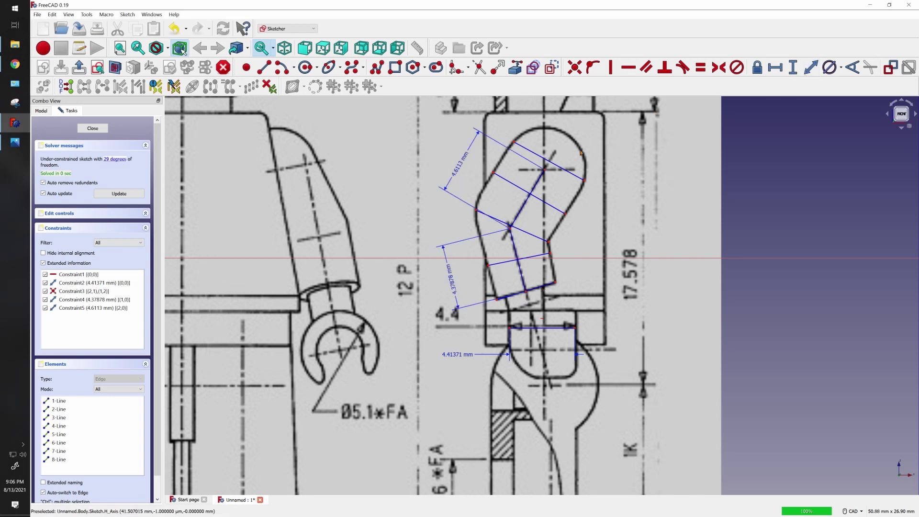
{"action": "left_click", "coordinate": [567, 170]}
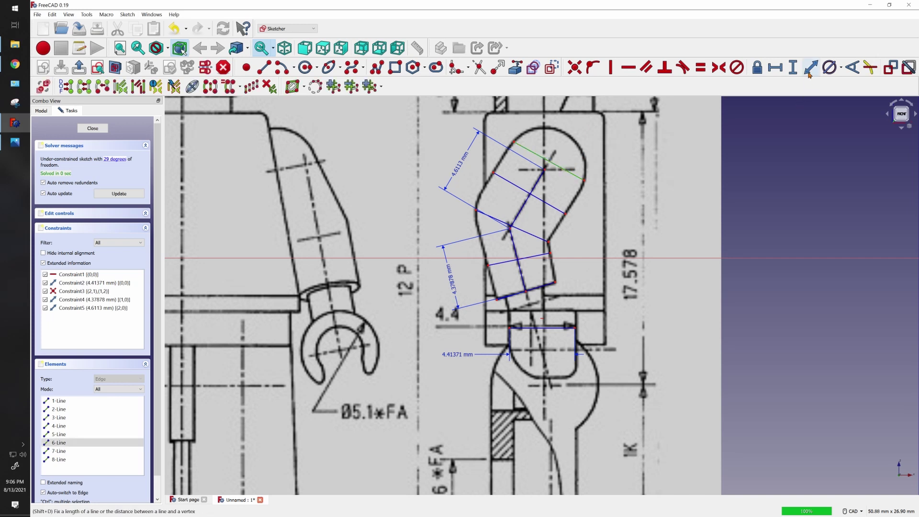
{"action": "left_click", "coordinate": [810, 68]}
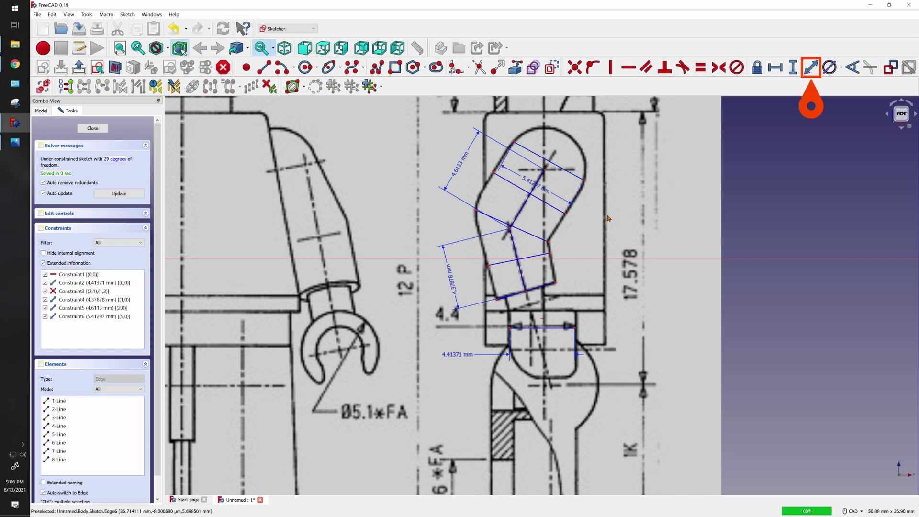
{"action": "left_click_drag", "start_coordinate": [550, 194], "coordinate": [583, 128]}
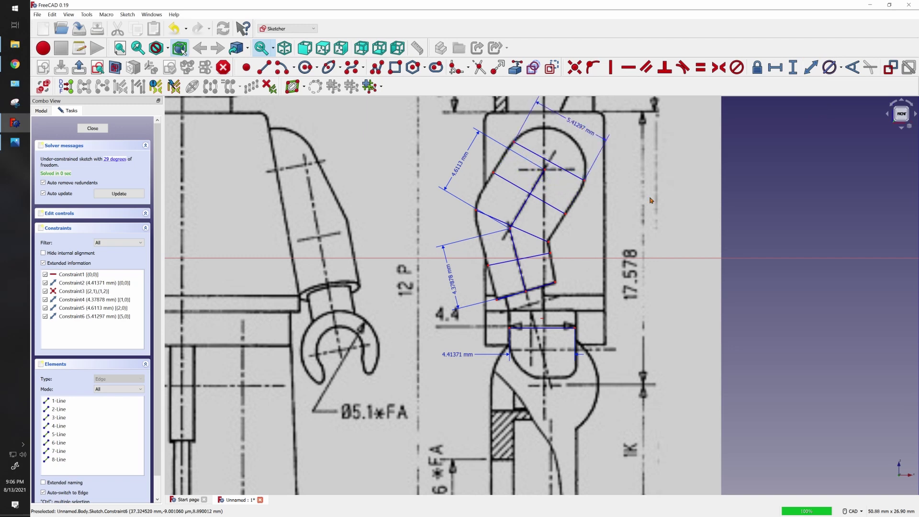
{"action": "key", "text": "ctrl+z"}
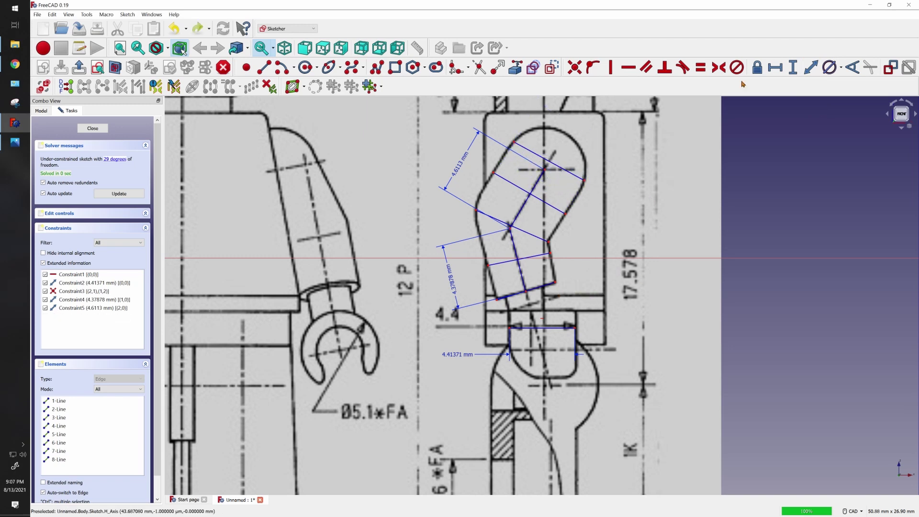
Step: Add reference length dimensions to the shoulder and wrist width lines, with their labels in line beyond the arm's right side
{"action": "left_click", "coordinate": [573, 174]}
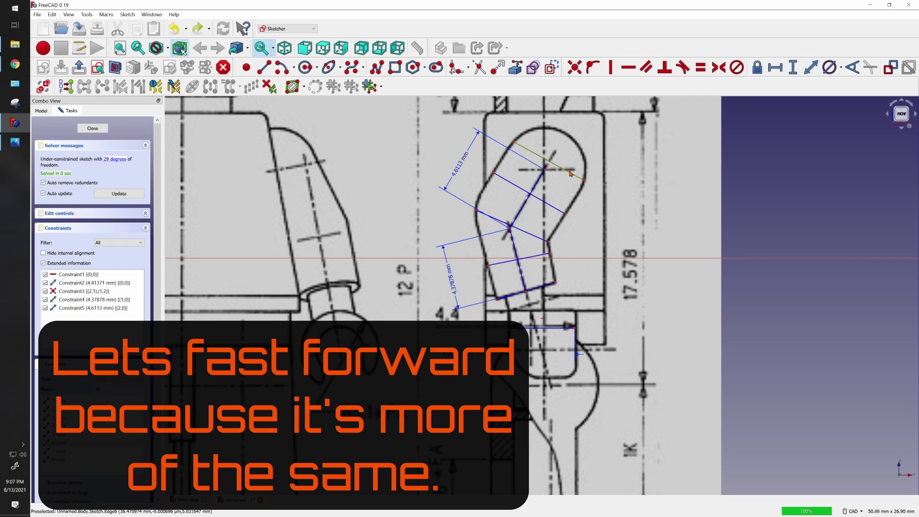
{"action": "left_click", "coordinate": [808, 69]}
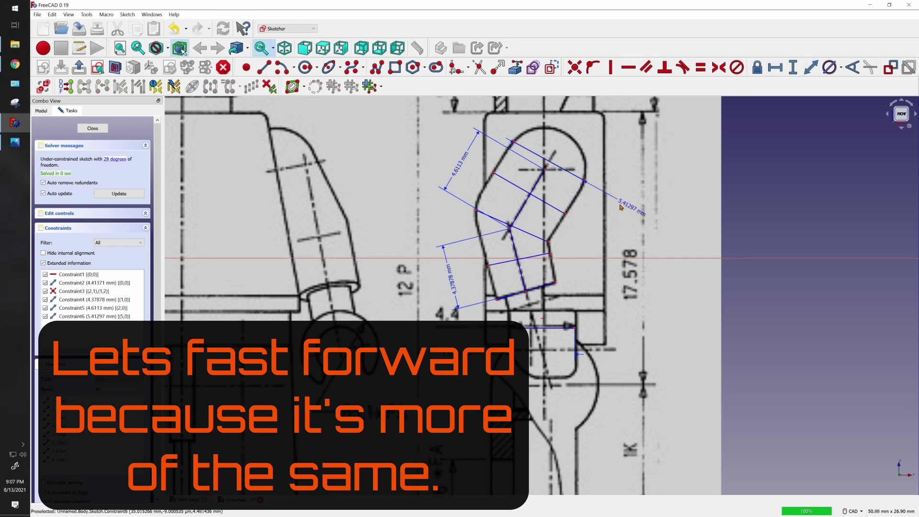
{"action": "left_click", "coordinate": [811, 67]}
{"action": "left_click_drag", "start_coordinate": [522, 266], "coordinate": [609, 267]}
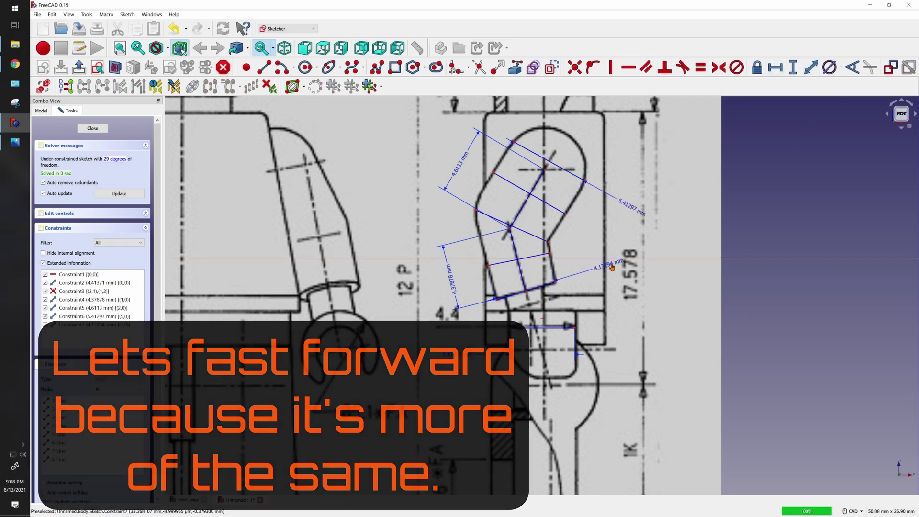
Step: Sketch two lines on the front view's right-hand arm: one along the sloped torso edge and one along the upper arm's straight outer edge
{"action": "middle_click_drag", "start_coordinate": [375, 240], "coordinate": [531, 245]}
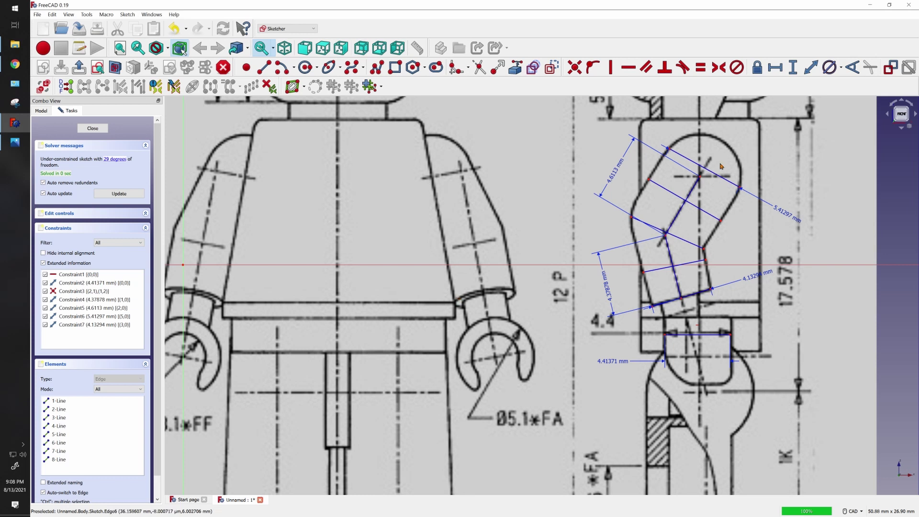
{"action": "left_click", "coordinate": [264, 67]}
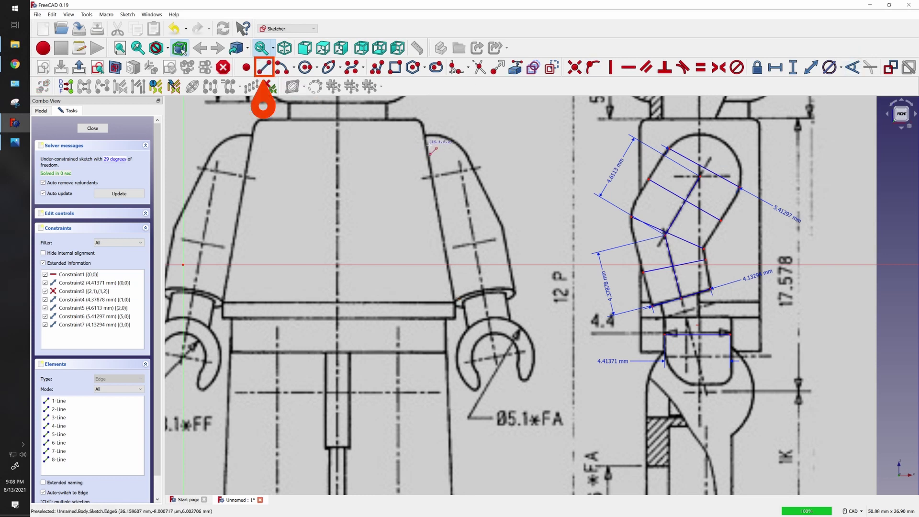
{"action": "left_click", "coordinate": [427, 132]}
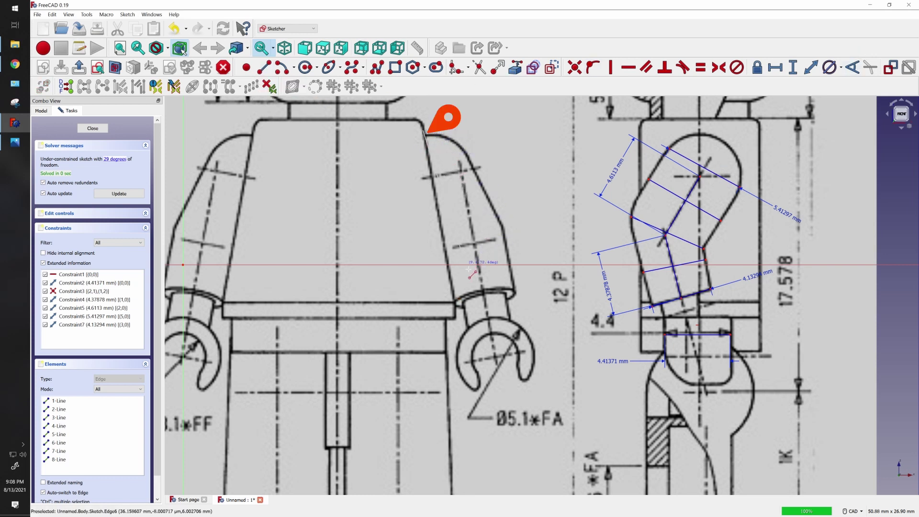
{"action": "left_click", "coordinate": [456, 304]}
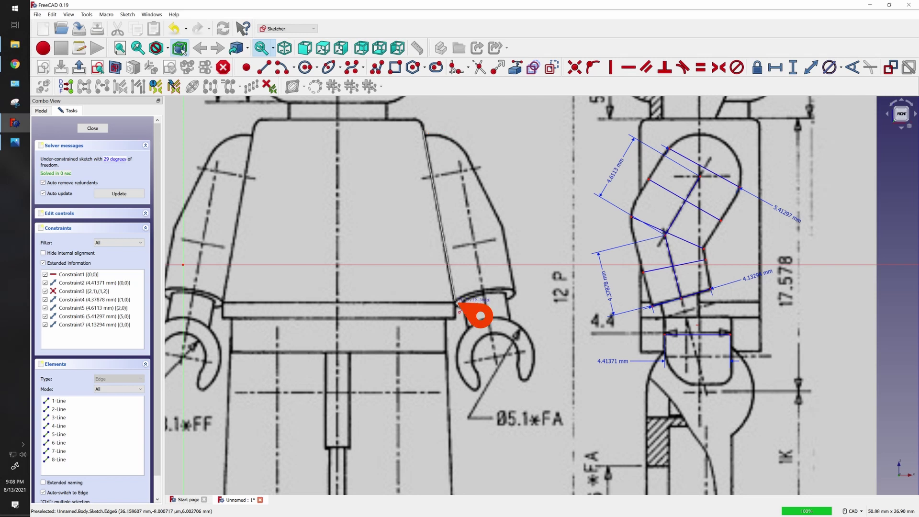
{"action": "left_click", "coordinate": [456, 304]}
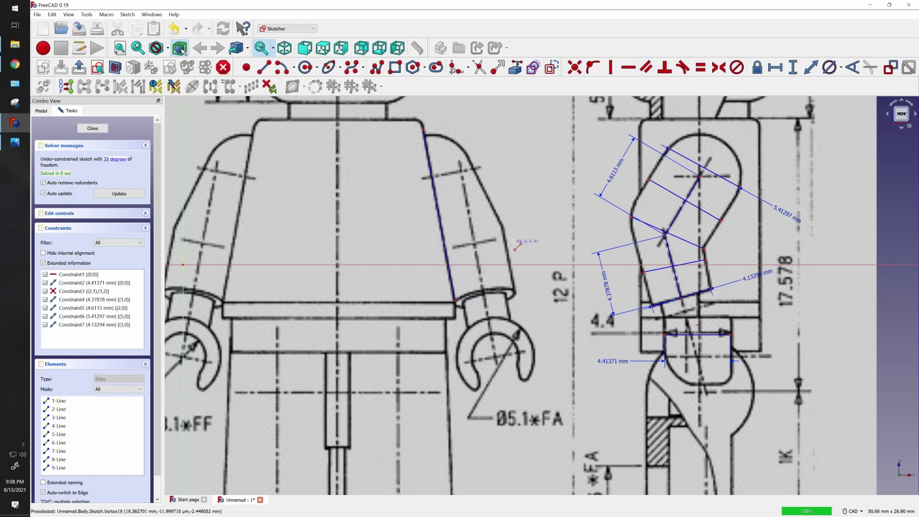
{"action": "left_click", "coordinate": [503, 228]}
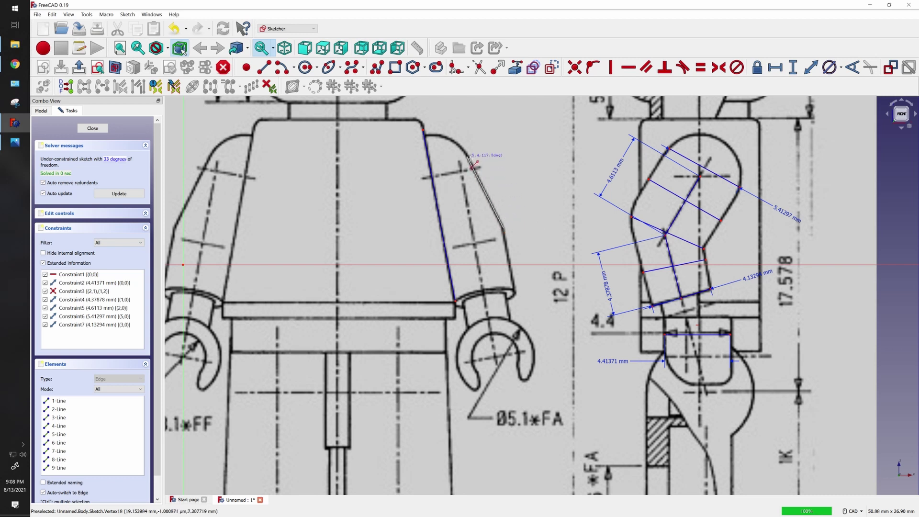
{"action": "left_click", "coordinate": [468, 159]}
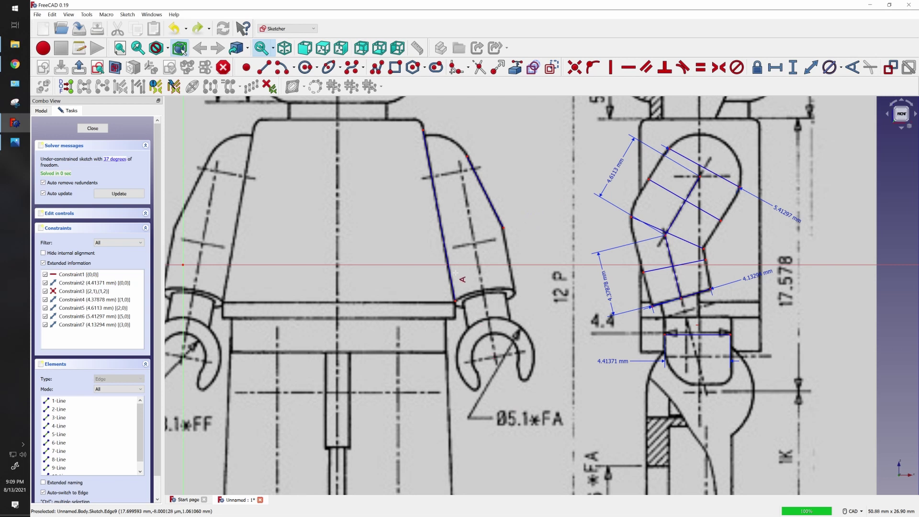
Step: Add reference angle dimensions from the horizontal axis to the torso-edge line and to the upper arm's outer-edge line
{"action": "left_click", "coordinate": [436, 206]}
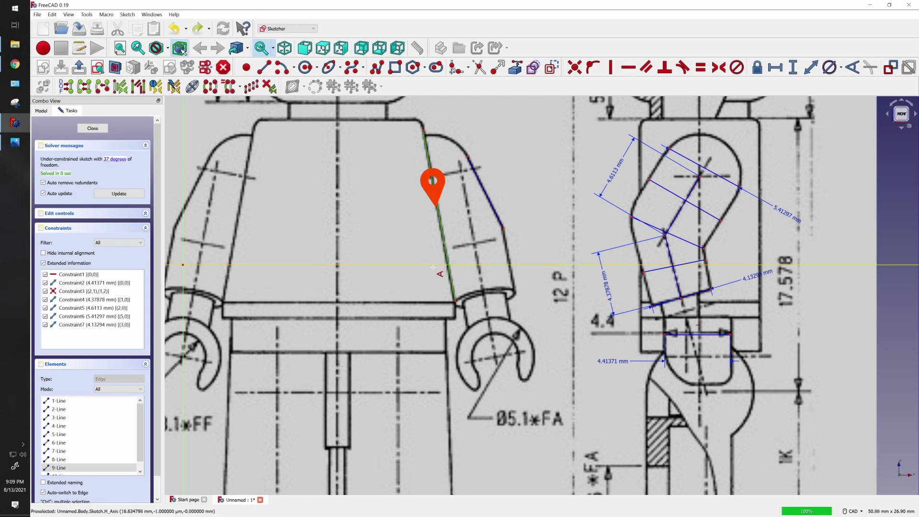
{"action": "left_click", "coordinate": [361, 265]}
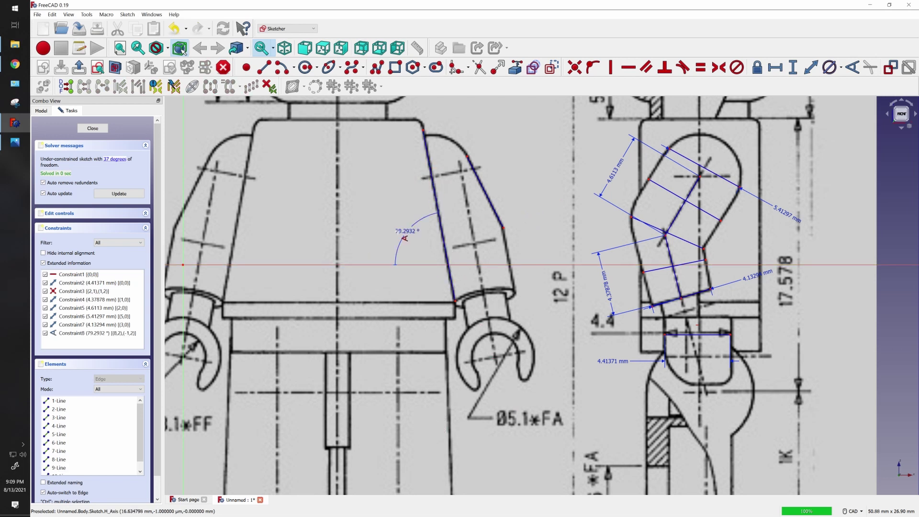
{"action": "left_click", "coordinate": [465, 264]}
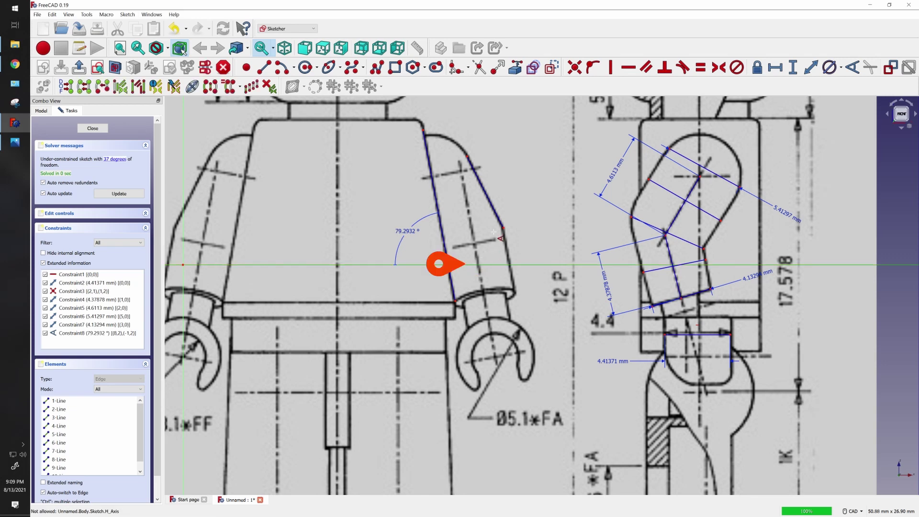
{"action": "left_click", "coordinate": [497, 210]}
{"action": "key", "text": "a"}
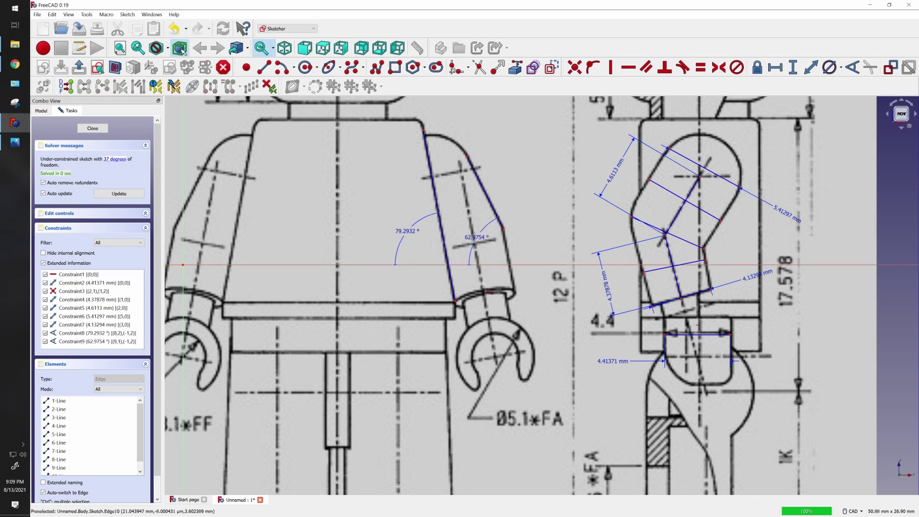
Step: Add a reference angle dimension between the torso-edge line and the upper arm's outer-edge line, and reposition its label outside the arm
{"action": "scroll", "coordinate": [397, 265], "scroll_direction": "down", "scroll_amount": 2}
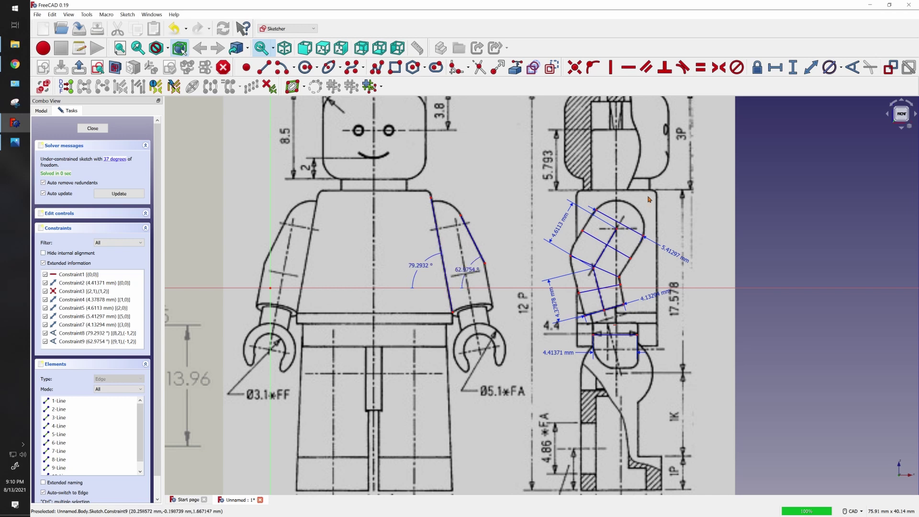
{"action": "left_click", "coordinate": [852, 67]}
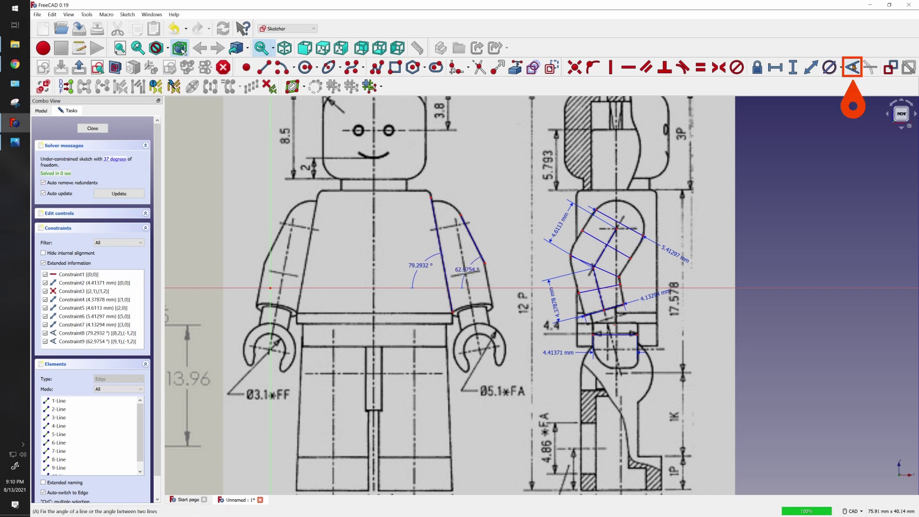
{"action": "left_click", "coordinate": [440, 246]}
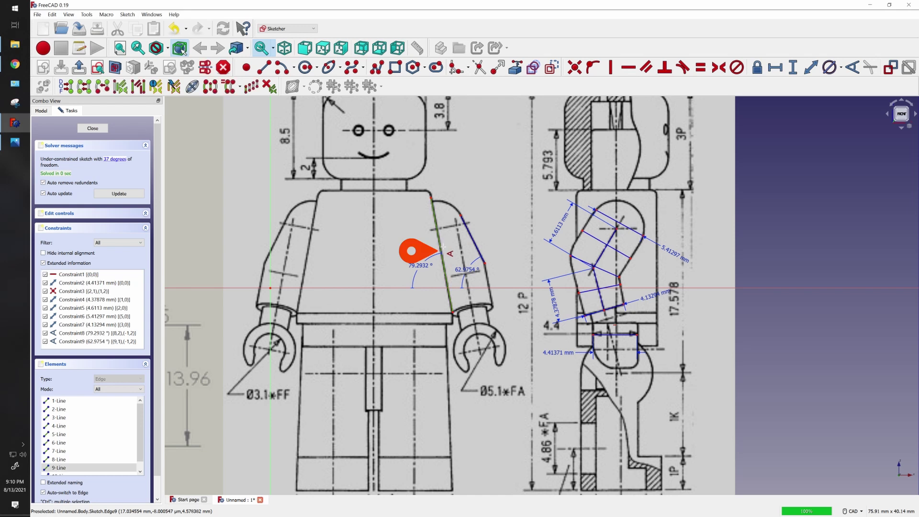
{"action": "left_click", "coordinate": [477, 244]}
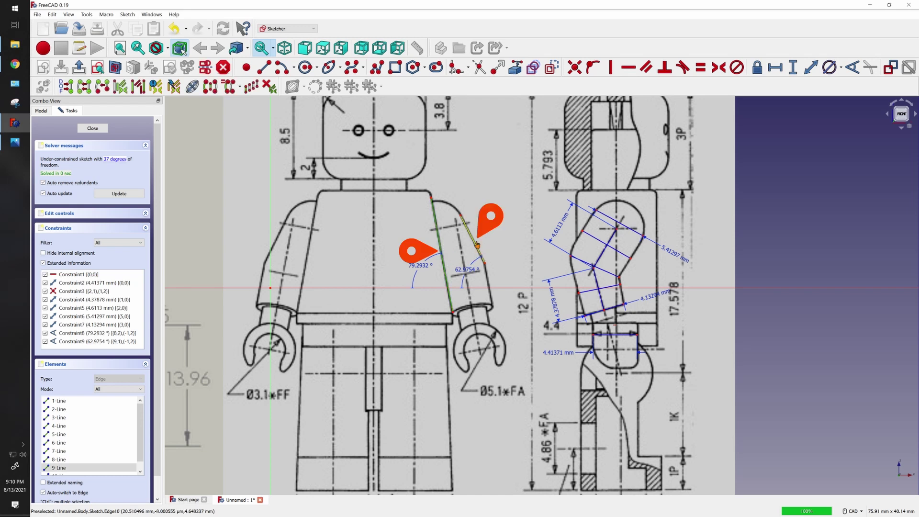
{"action": "right_click", "coordinate": [495, 266]}
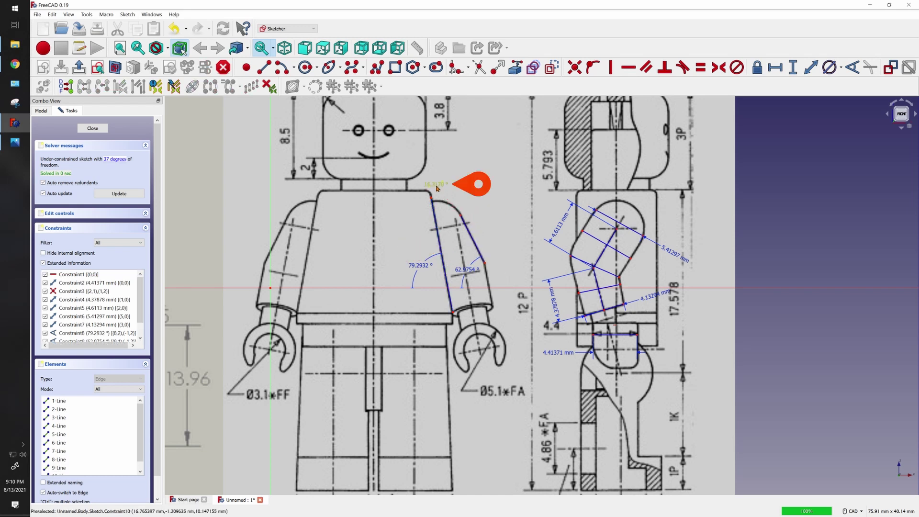
{"action": "left_click_drag", "start_coordinate": [436, 188], "coordinate": [512, 420]}
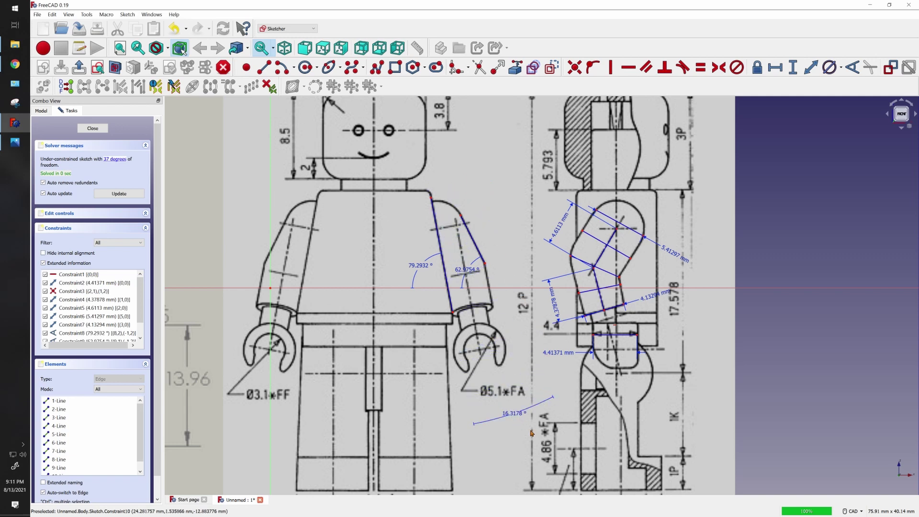
Step: Review the listed angle and length constraints, highlighting the outer-arm angle and the wrist width against the drawing
{"action": "scroll", "coordinate": [480, 272], "scroll_direction": "up", "scroll_amount": 4}
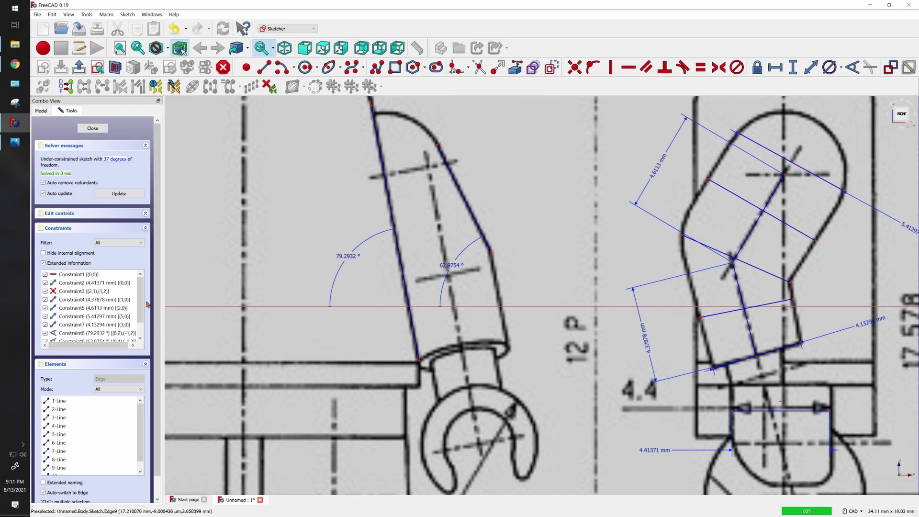
{"action": "scroll", "coordinate": [142, 306], "scroll_direction": "down", "scroll_amount": 1}
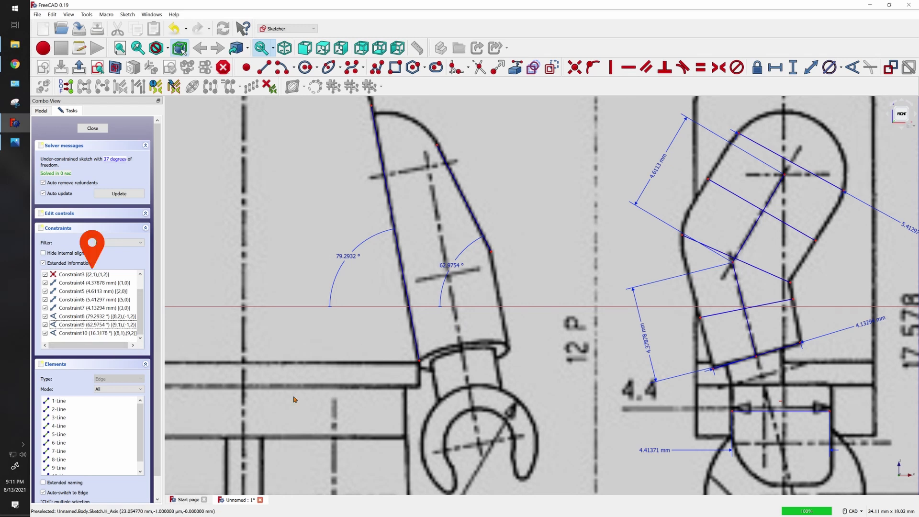
{"action": "left_click", "coordinate": [104, 335]}
{"action": "middle_click_drag", "start_coordinate": [329, 249], "coordinate": [366, 318]}
{"action": "left_click", "coordinate": [491, 349]}
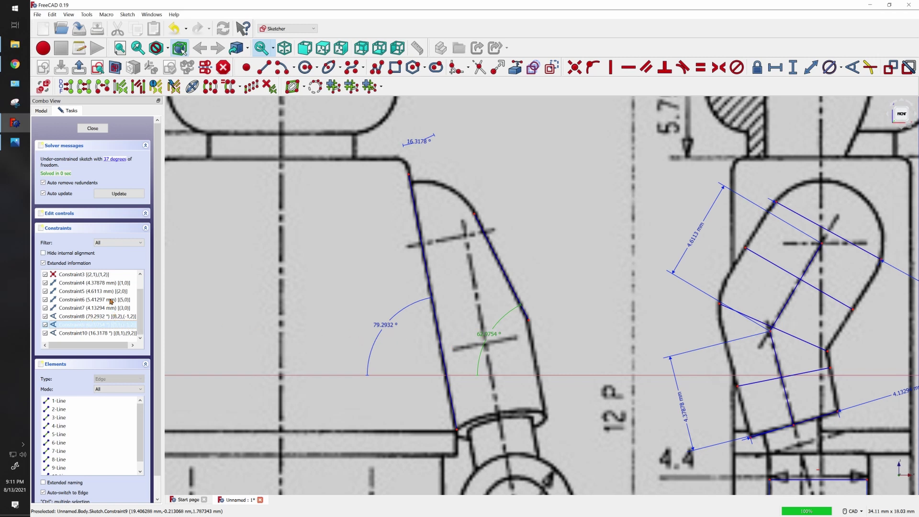
{"action": "left_click", "coordinate": [80, 309]}
{"action": "mouse_move", "coordinate": [569, 334]}
{"action": "middle_mouse_down"}
{"action": "mouse_move", "coordinate": [204, 255]}
{"action": "mouse_move", "coordinate": [387, 273]}
{"action": "middle_mouse_up"}
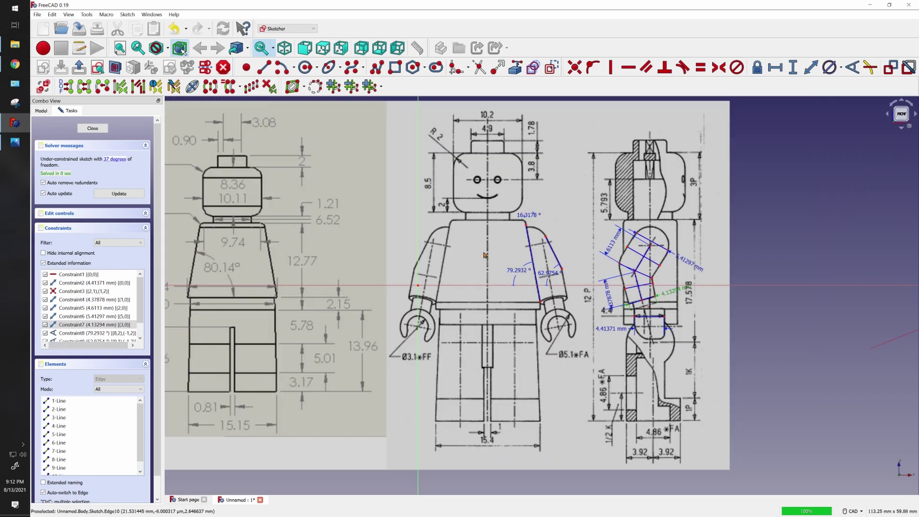
Step: Leave the arm sketch and start a new sketch on the XZ plane
{"action": "key", "text": "Escape"}
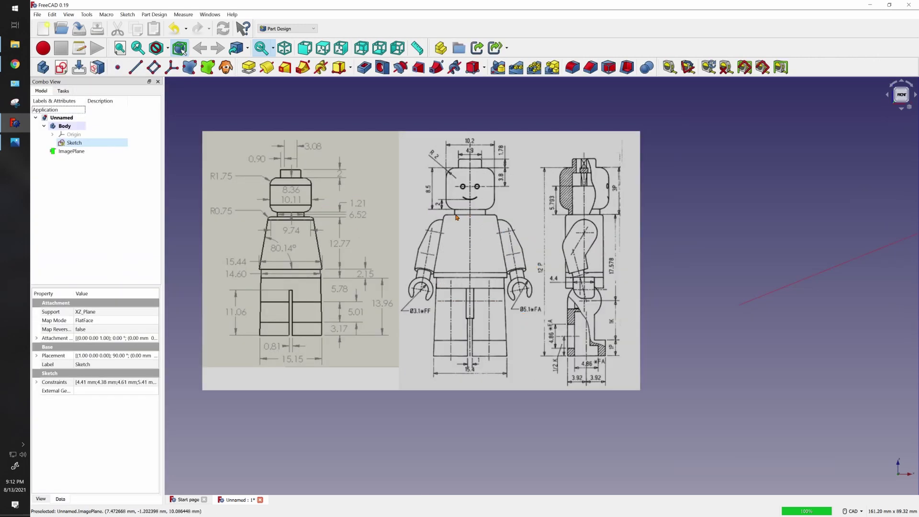
{"action": "left_click", "coordinate": [109, 189]}
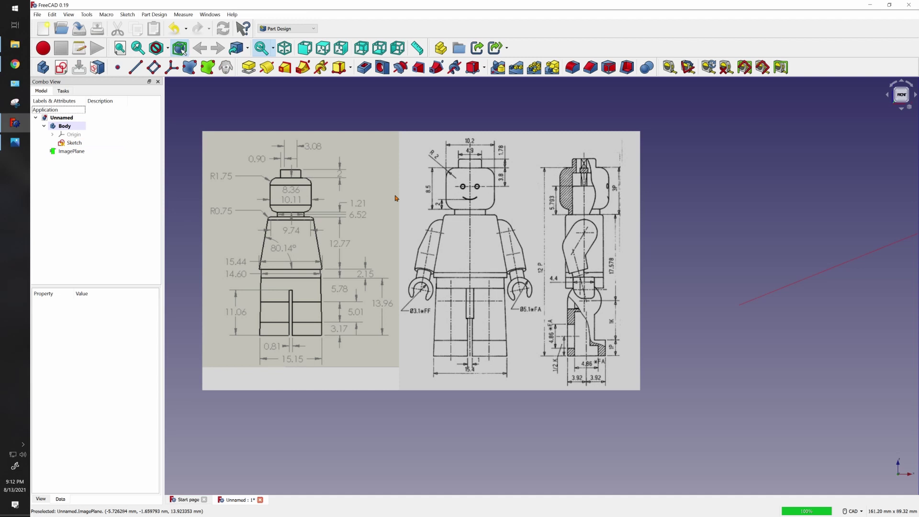
{"action": "left_click", "coordinate": [60, 67]}
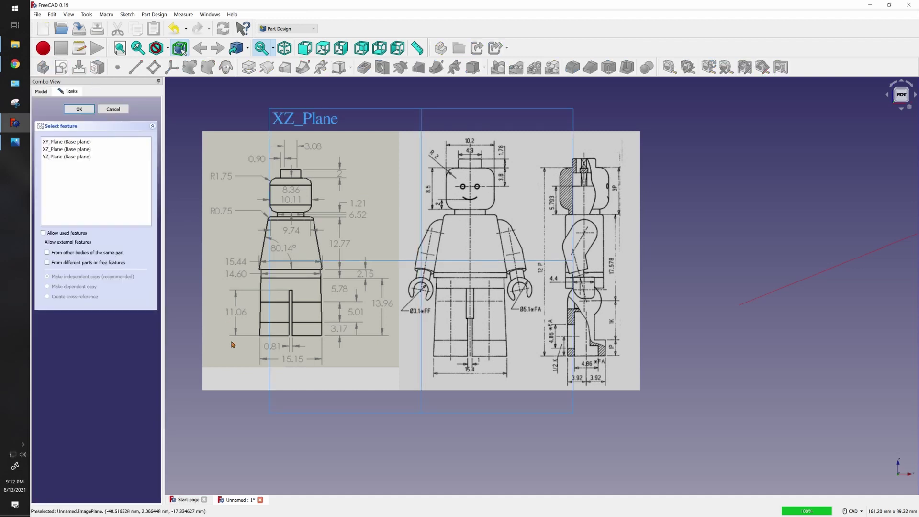
{"action": "left_click", "coordinate": [281, 123]}
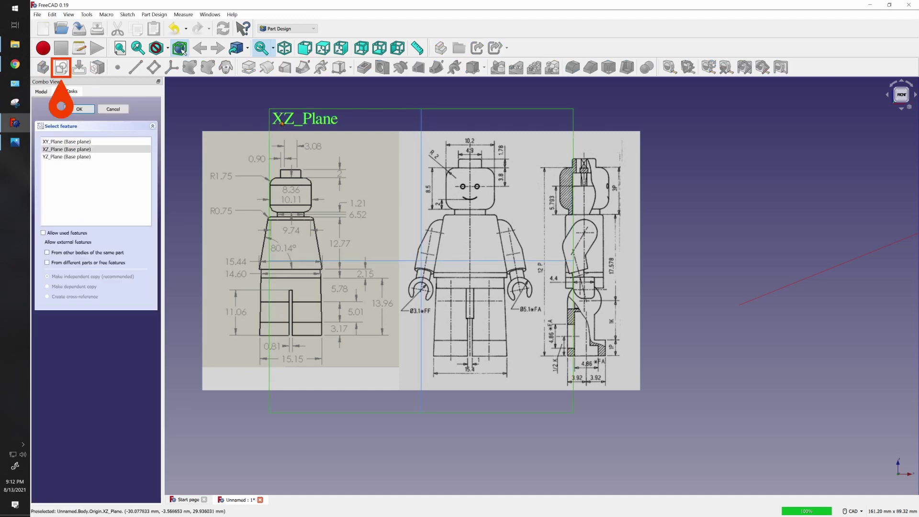
{"action": "left_click", "coordinate": [79, 109]}
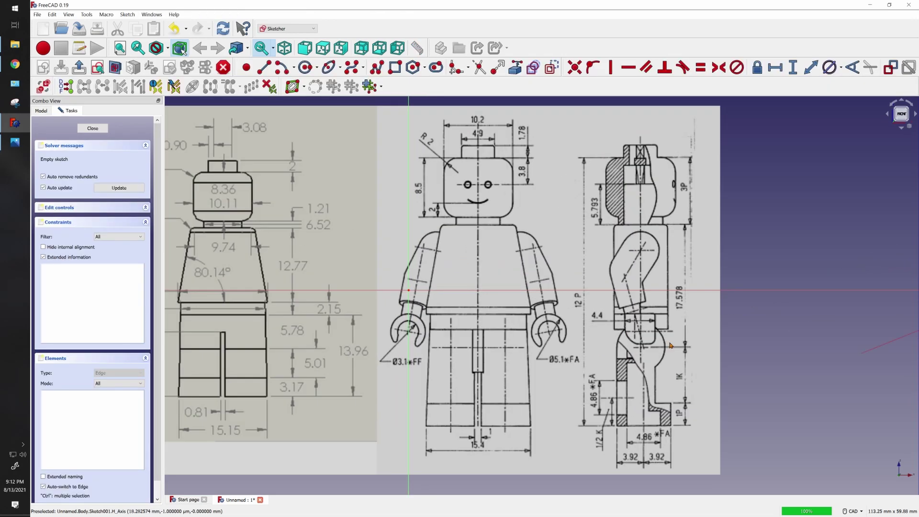
Step: Trace the front view's torso as a closed six-segment polyline with horizontal waist and shoulder lines, sloped sides and short vertical lower side edges
{"action": "left_click", "coordinate": [377, 69]}
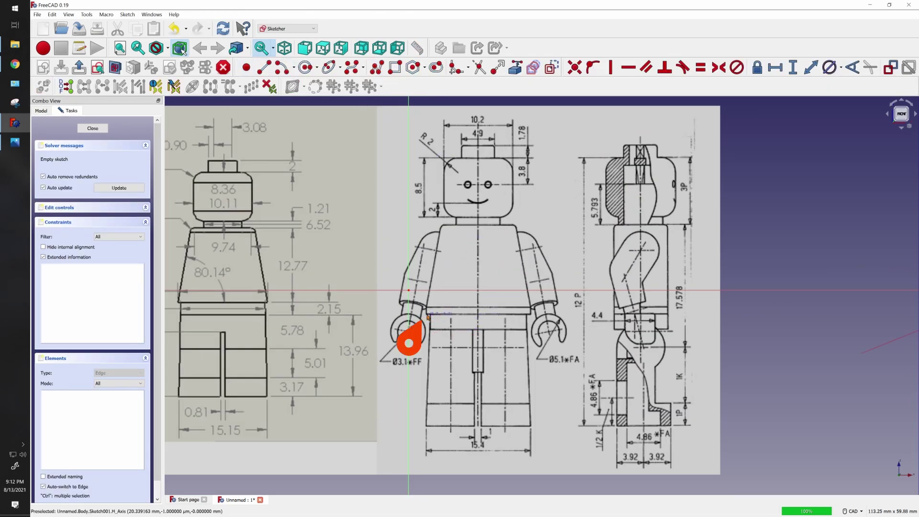
{"action": "left_click", "coordinate": [531, 314]}
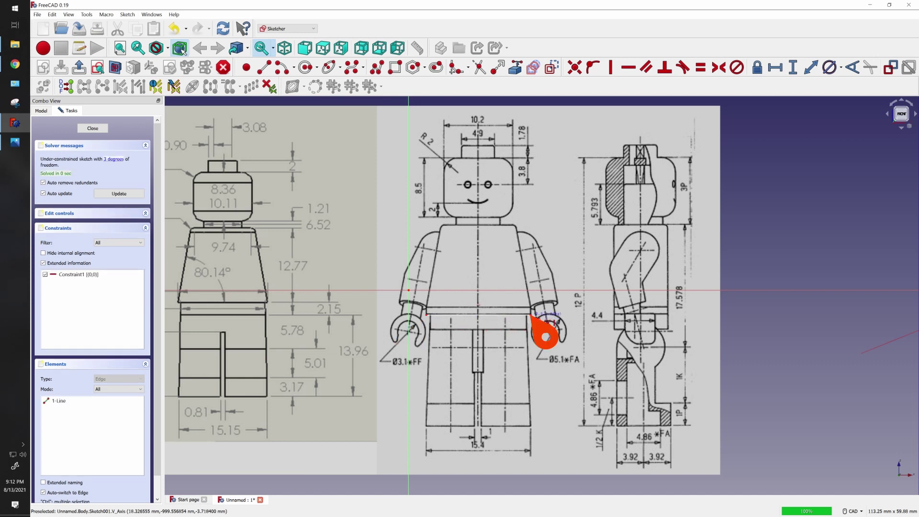
{"action": "left_click", "coordinate": [530, 264]}
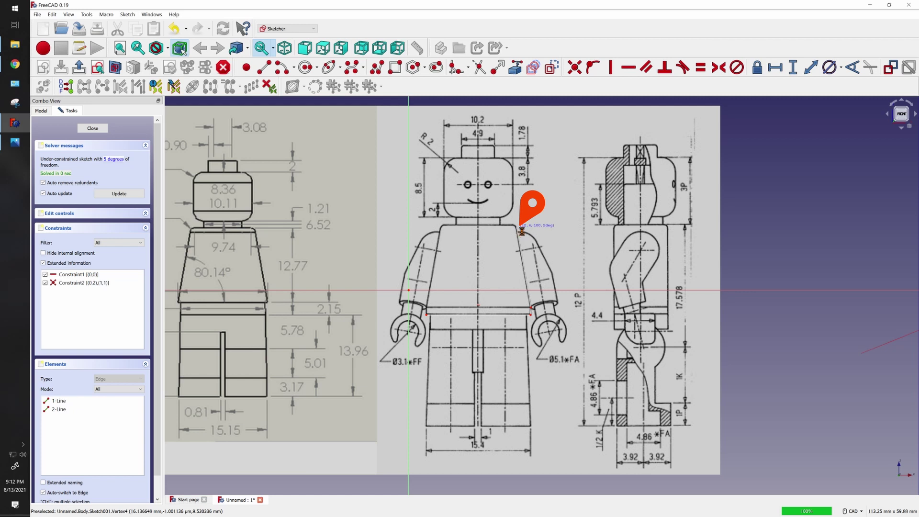
{"action": "left_click", "coordinate": [521, 229]}
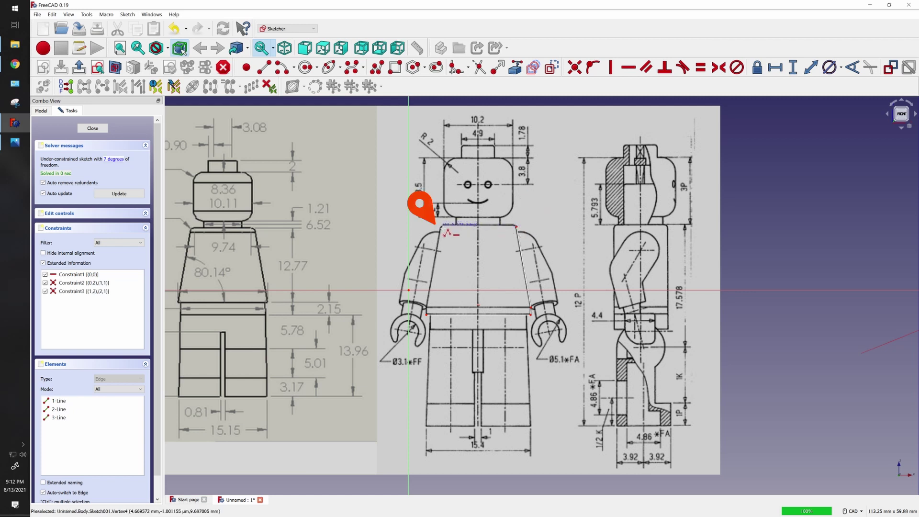
{"action": "left_click", "coordinate": [442, 226]}
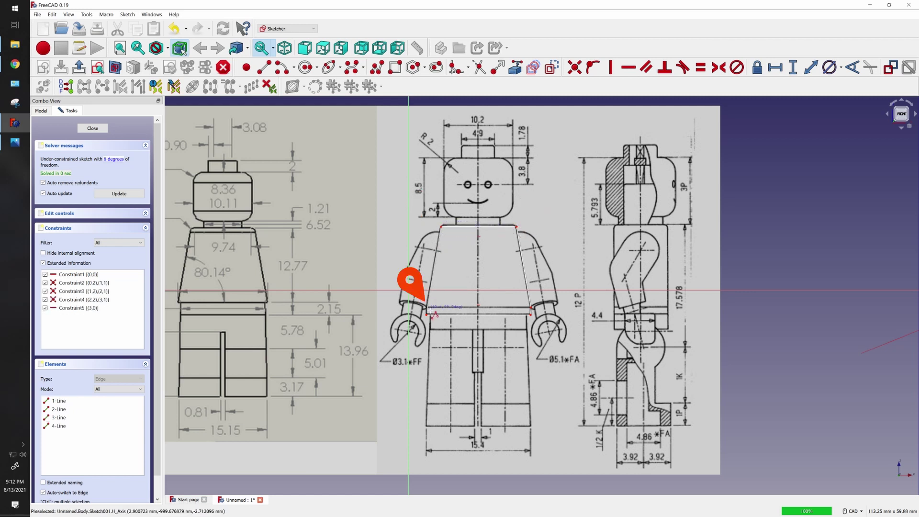
{"action": "left_click", "coordinate": [426, 314]}
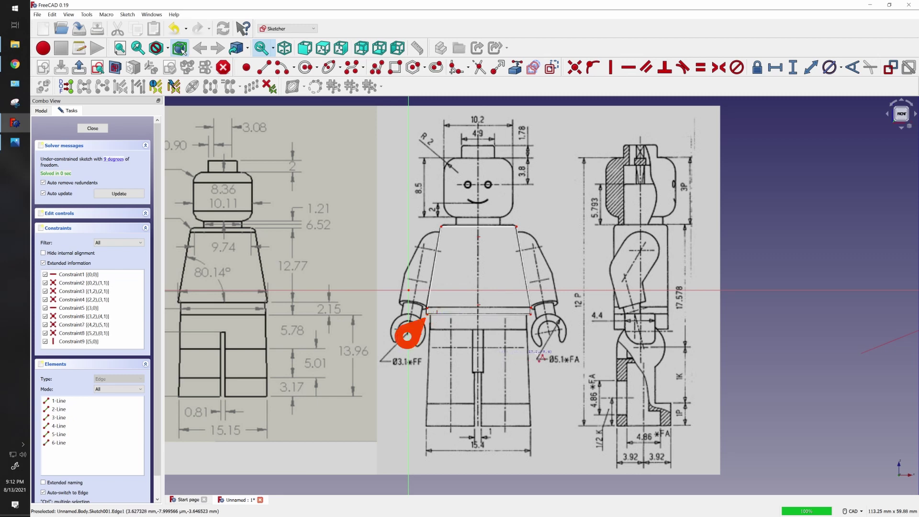
{"action": "left_click", "coordinate": [533, 311]}
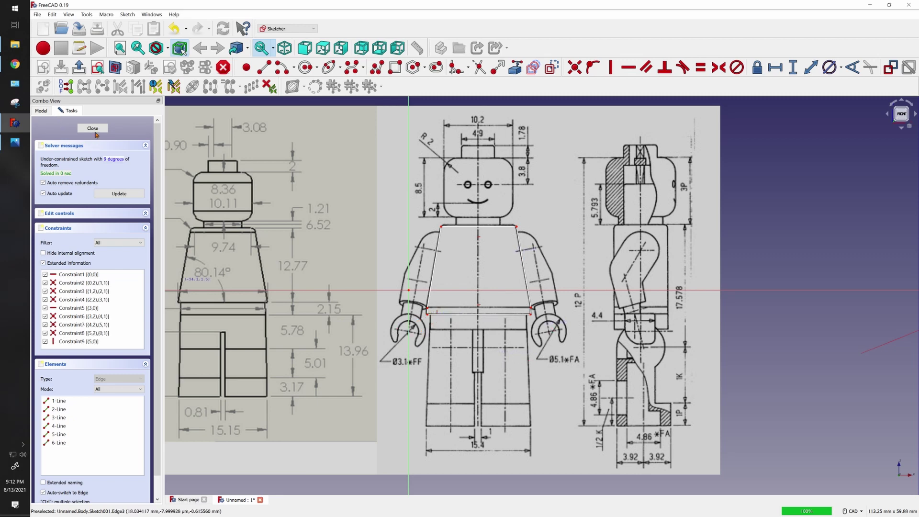
Step: Close the torso sketch and hide the reference image plane
{"action": "left_click", "coordinate": [92, 129]}
{"action": "left_click", "coordinate": [71, 159]}
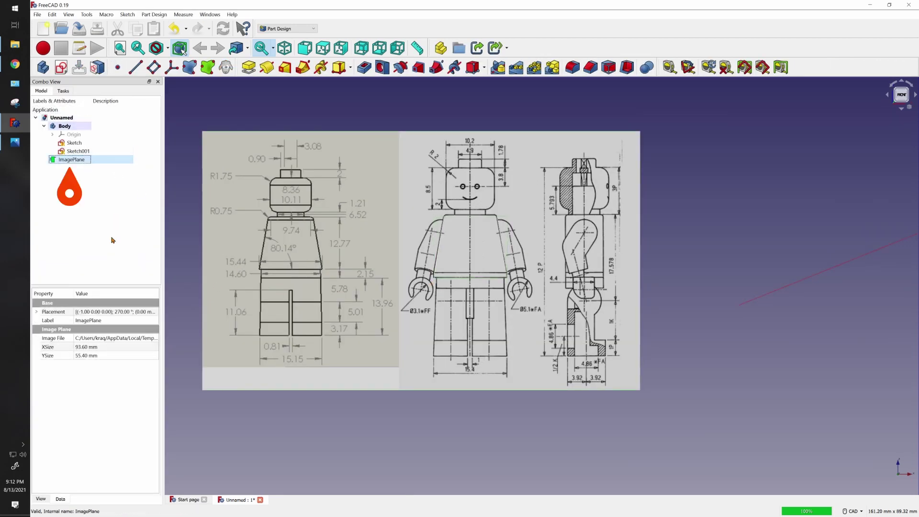
{"action": "key", "text": "space"}
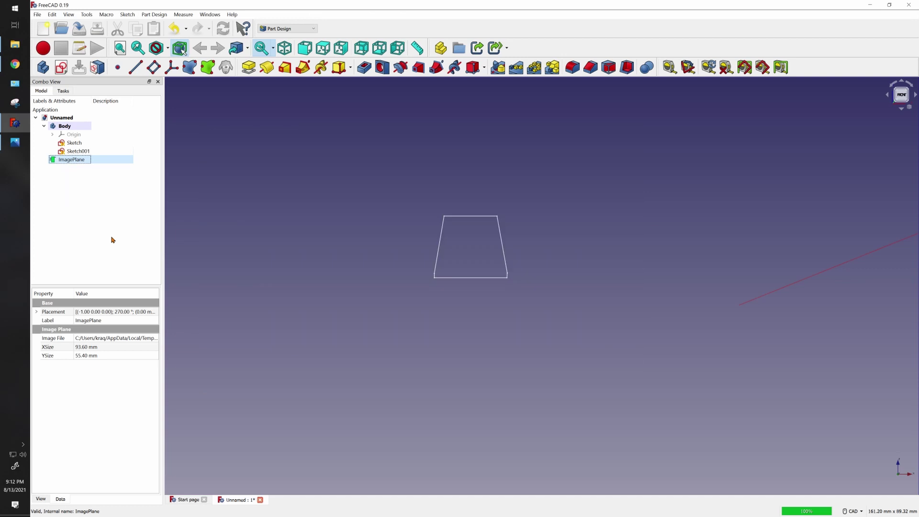
{"action": "scroll", "coordinate": [486, 279], "scroll_direction": "up", "scroll_amount": 3}
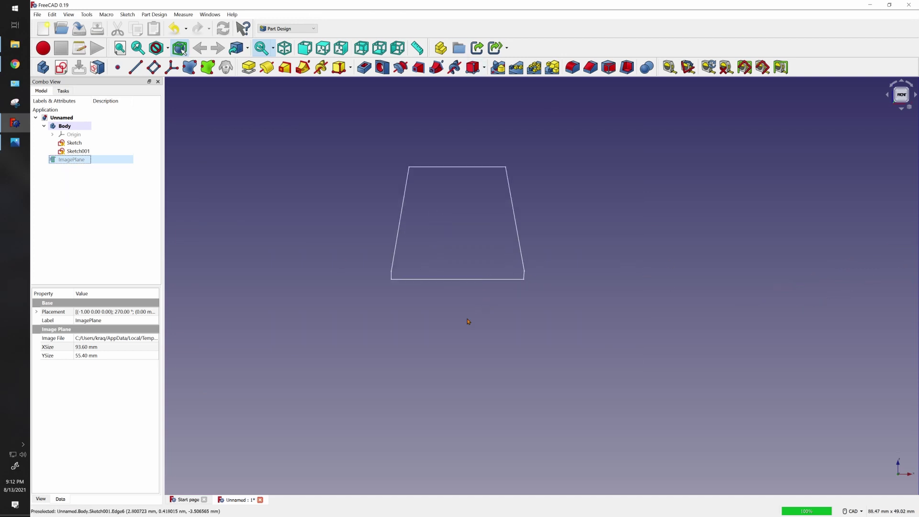